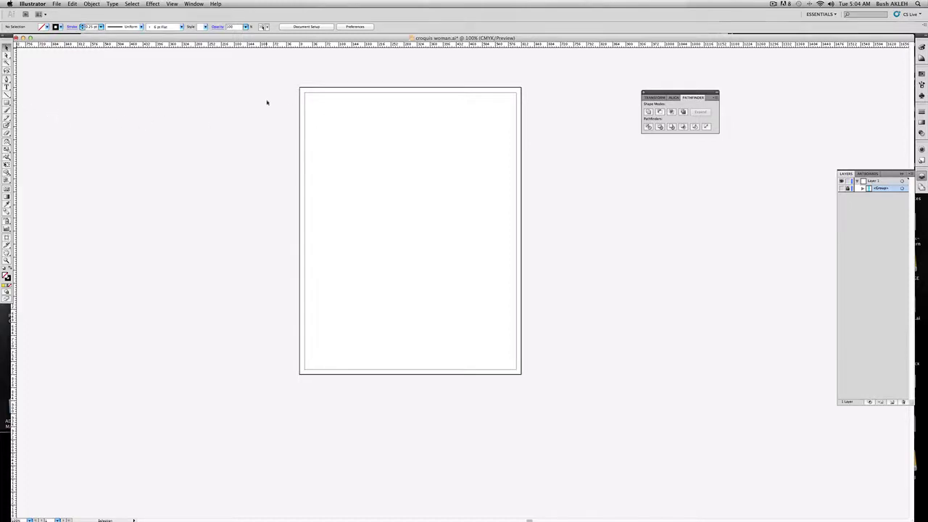
Step: Draw a circle about 1.46 in across in the upper part of the page with the Ellipse tool
click(7, 102)
drag(7, 103, 39, 118)
drag(355, 134, 392, 172)
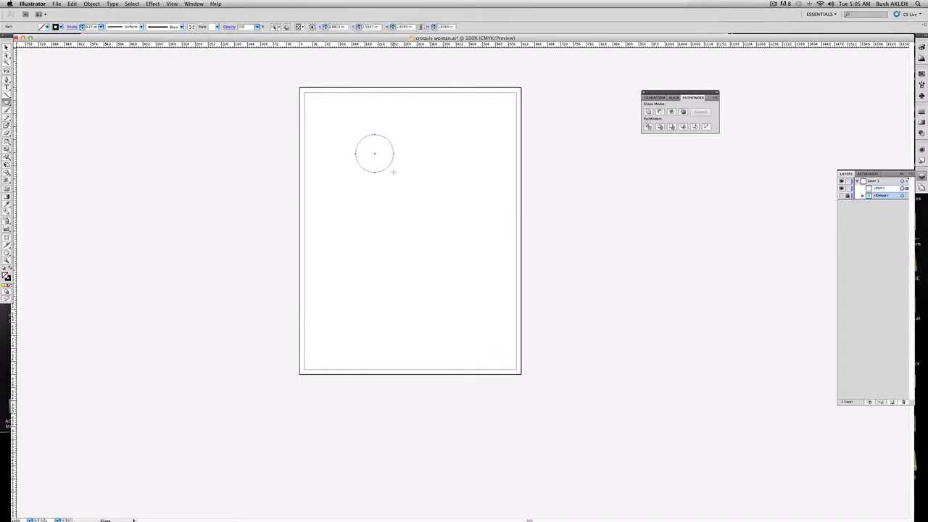
key(z)
drag(340, 125, 418, 188)
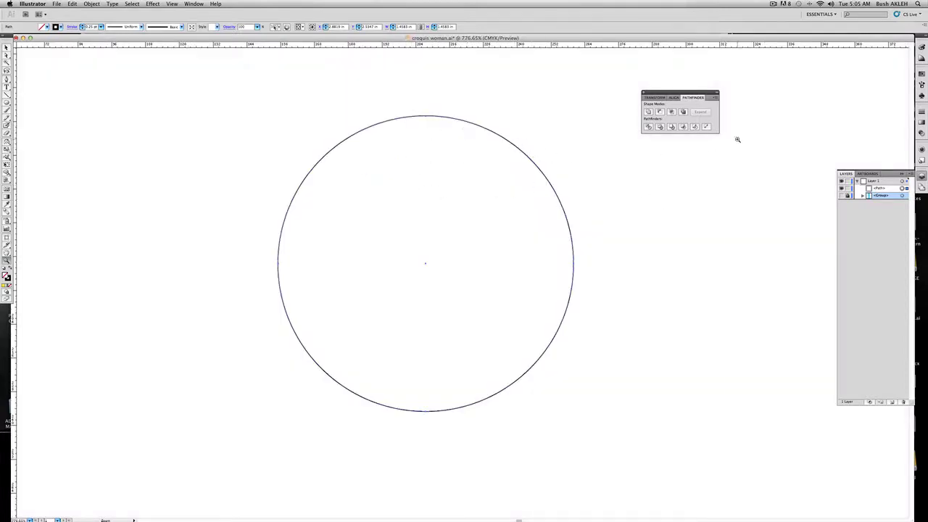
Step: Load the Metals gradient swatch library and fill the circle with its pale silver-and-cream linear gradient
click(922, 76)
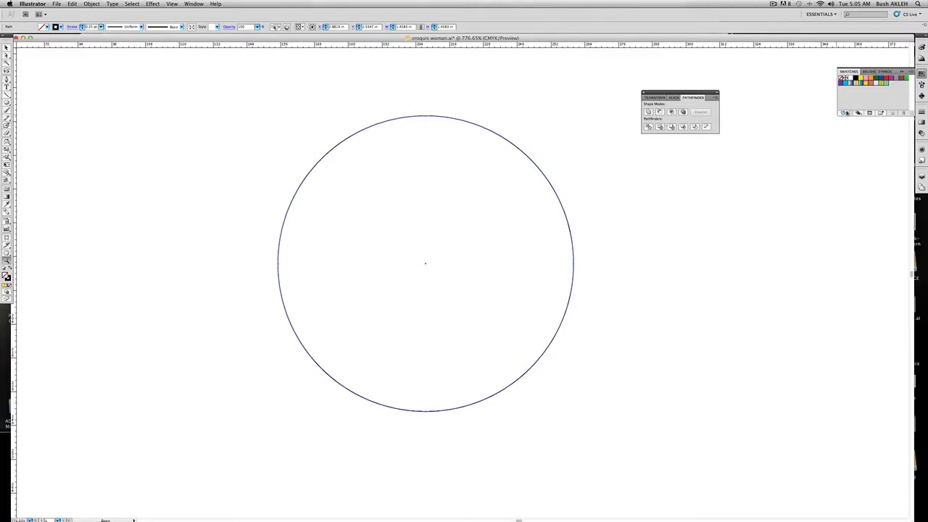
click(844, 113)
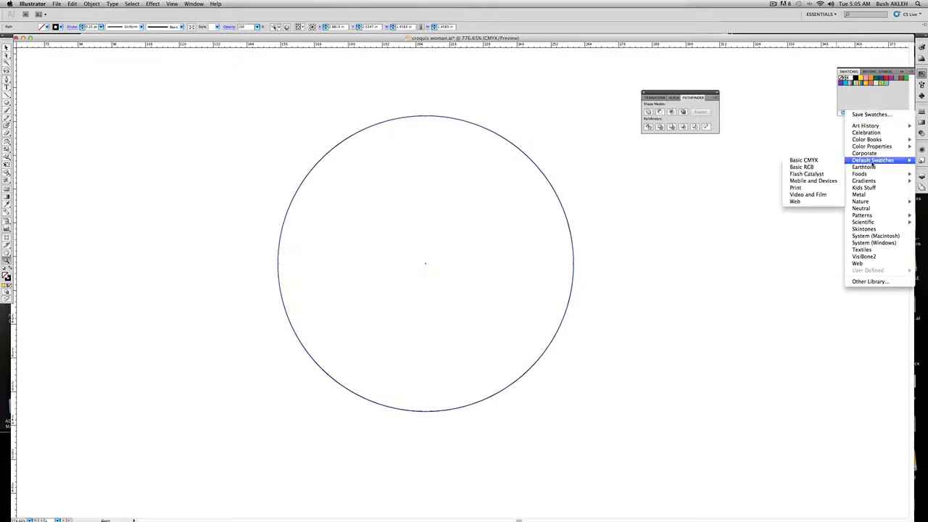
mouse_move(873, 181)
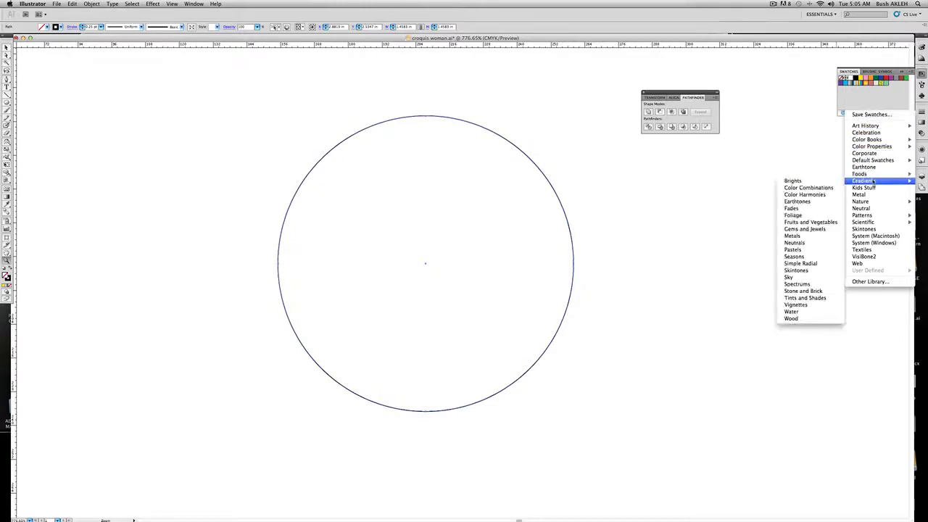
click(796, 237)
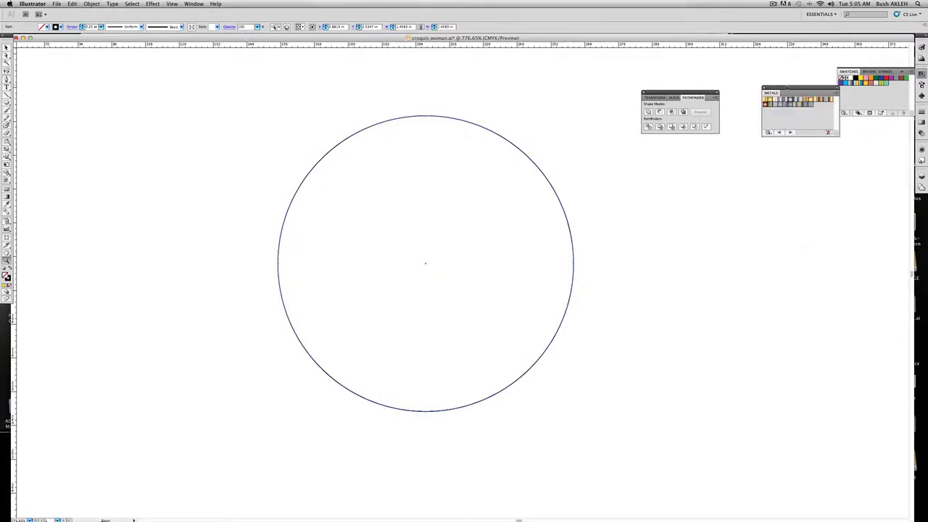
drag(784, 86, 758, 59)
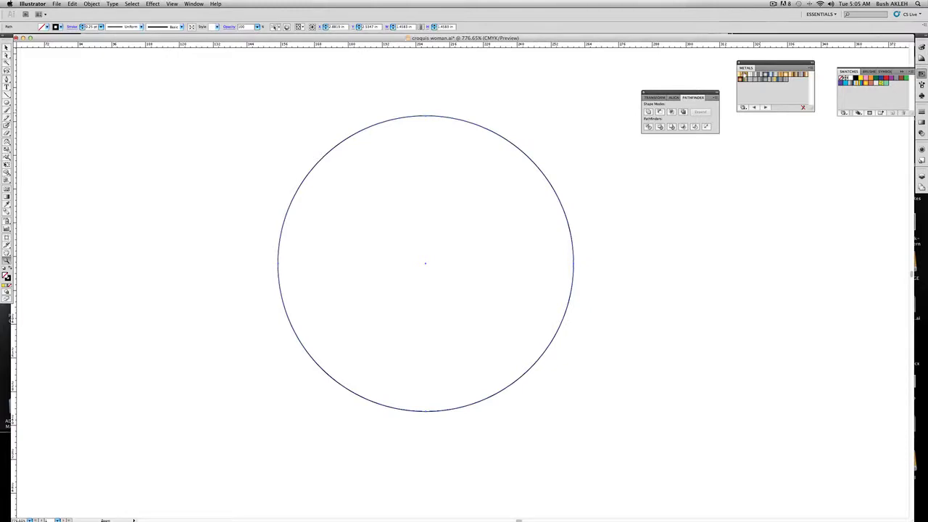
click(750, 78)
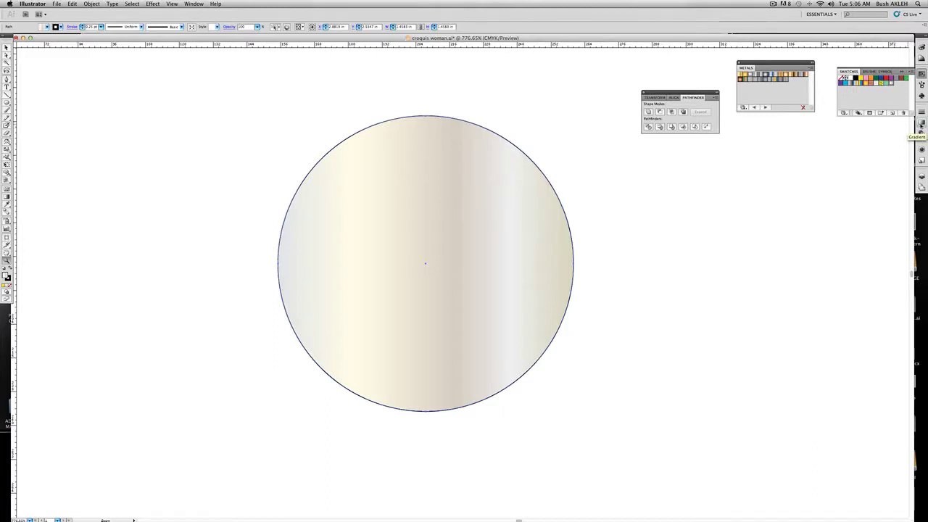
Step: Set the circle's linear gradient angle to about 53 degrees and deselect the circle
click(922, 124)
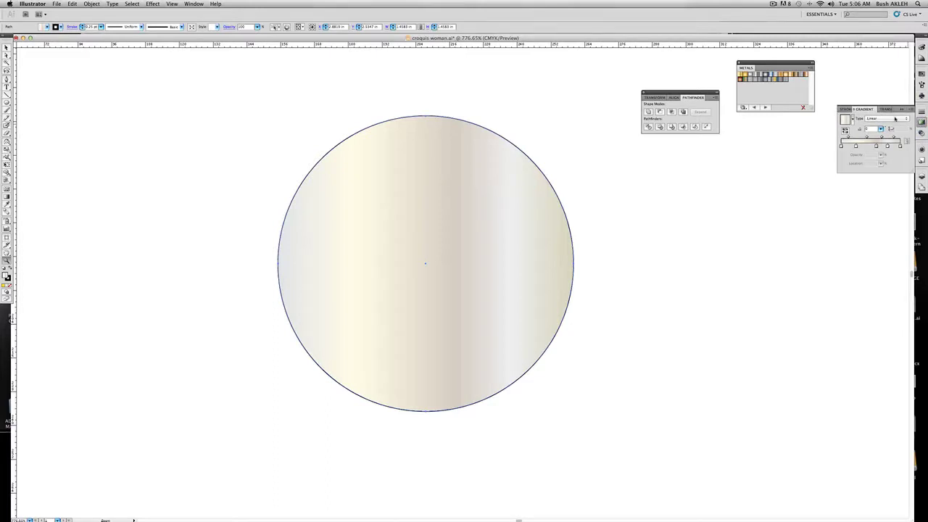
click(872, 129)
click(880, 129)
click(865, 136)
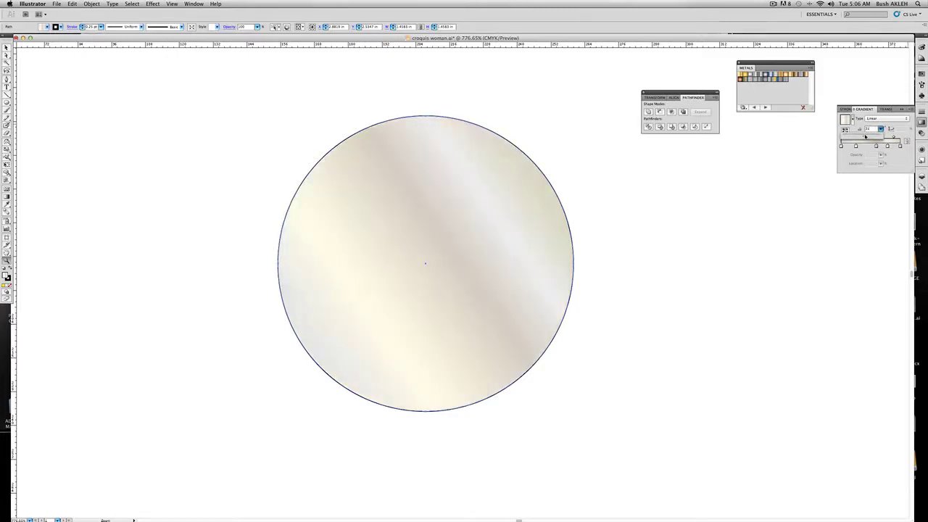
click(867, 136)
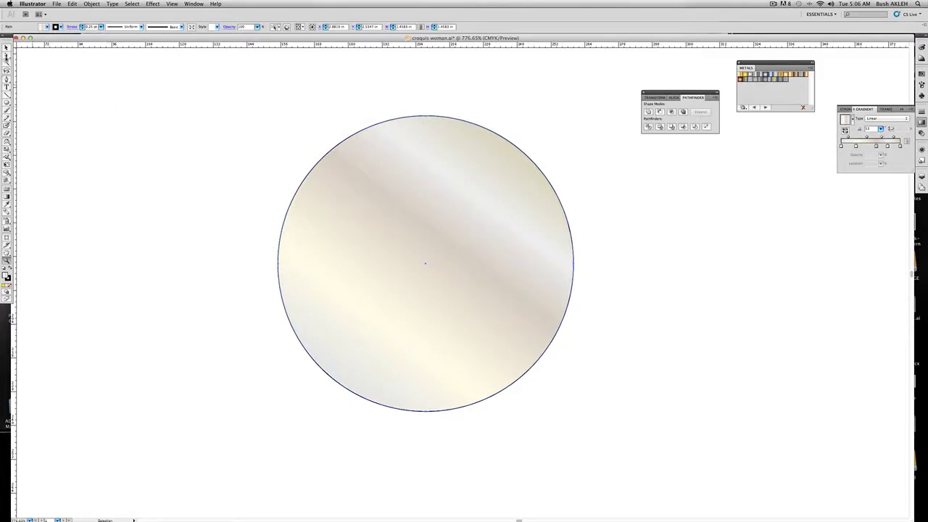
click(7, 48)
click(263, 127)
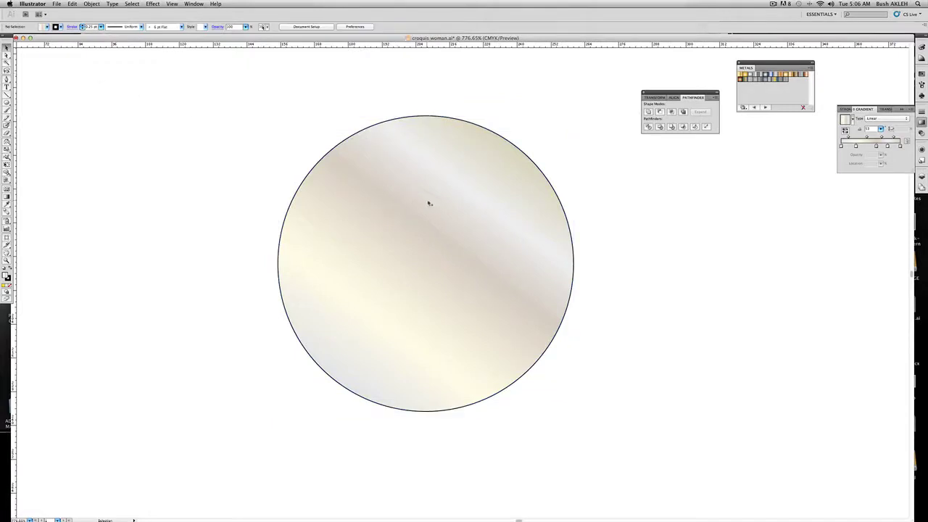
Step: Duplicate the gradient circle with the copy offset slightly up and left so the original shows behind it as a rim
scroll(429, 204, right, 5)
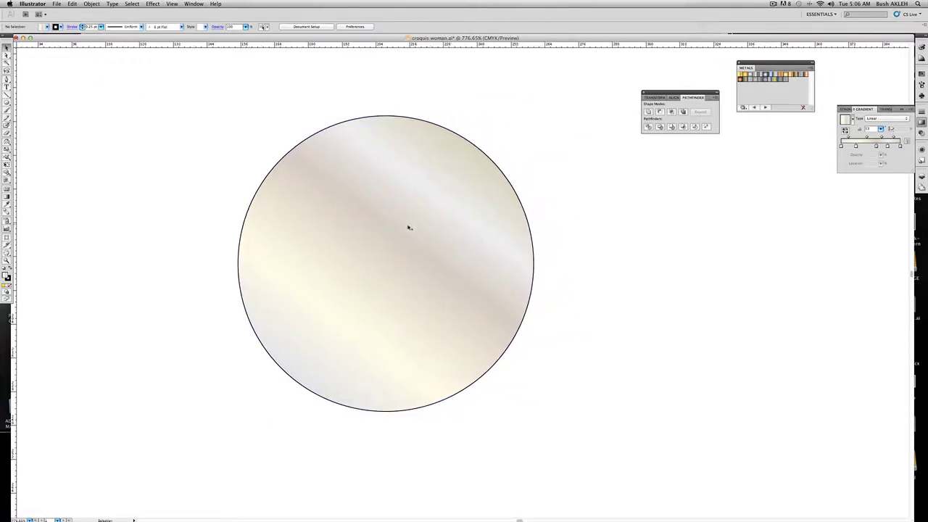
scroll(409, 228, right, 5)
click(325, 222)
scroll(370, 217, left, 2)
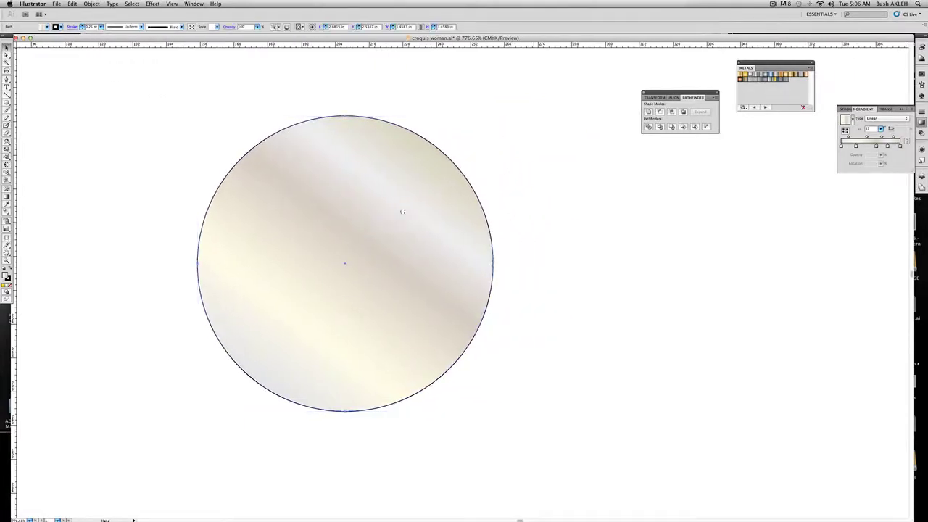
scroll(403, 211, left, 8)
scroll(439, 220, down, 2)
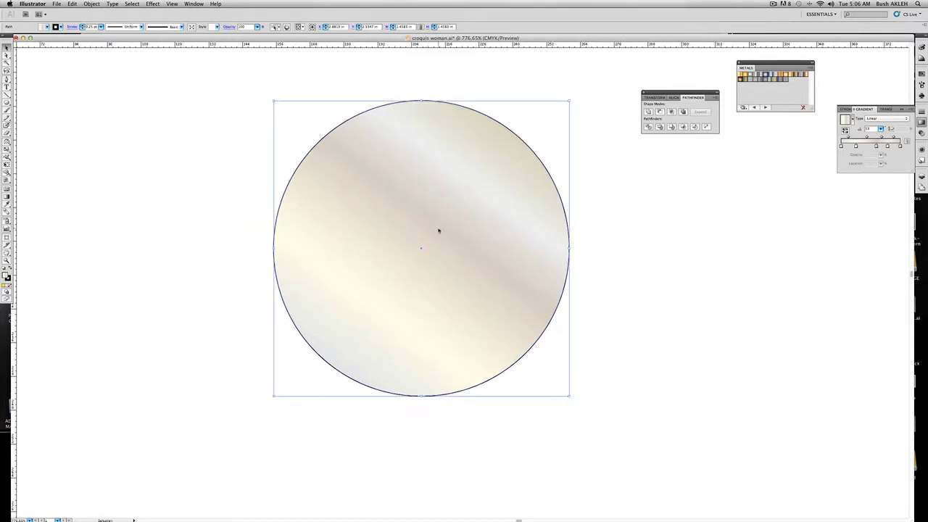
mouse_move(438, 230)
mouse_down()
mouse_move(422, 225)
mouse_move(433, 214)
mouse_move(431, 223)
mouse_up()
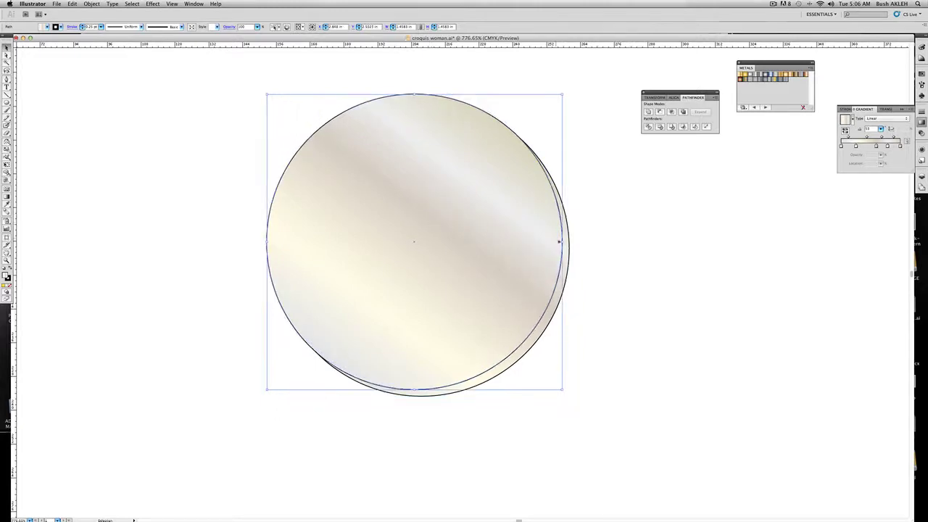
Step: Change the rear circle's gradient to Radial and shift that circle slightly closer to the front one to narrow the rim
click(570, 246)
click(568, 250)
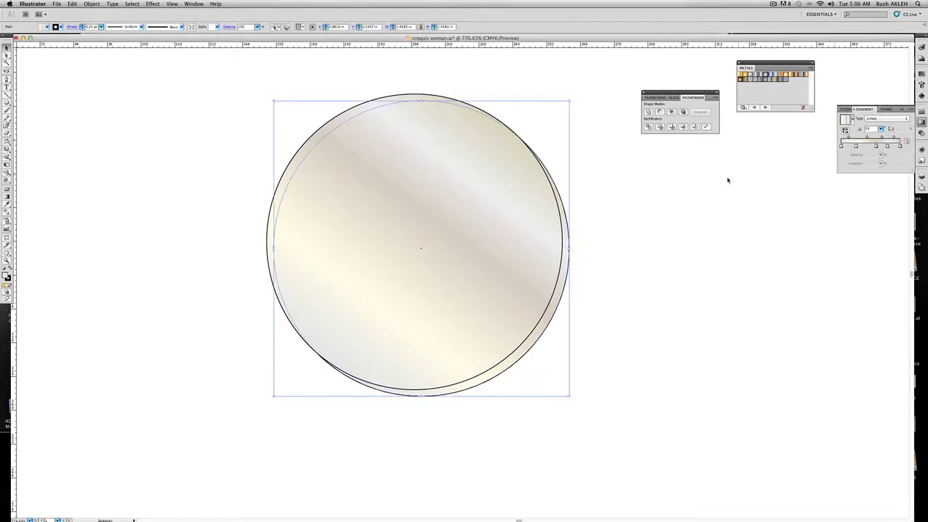
click(890, 122)
click(881, 127)
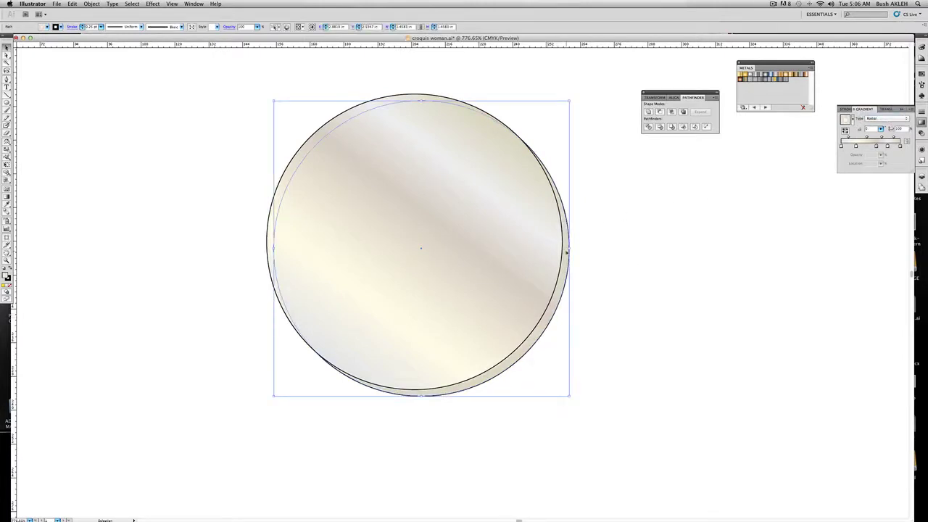
drag(568, 259, 566, 259)
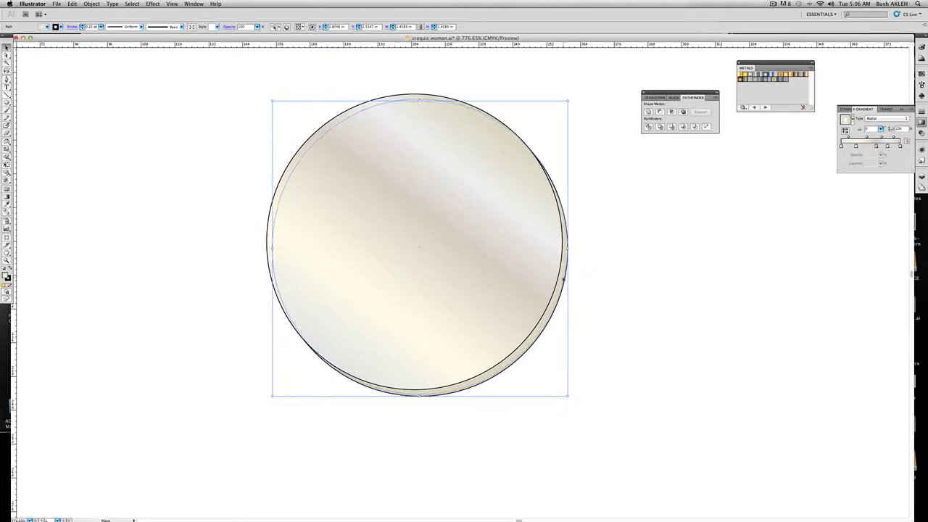
click(604, 275)
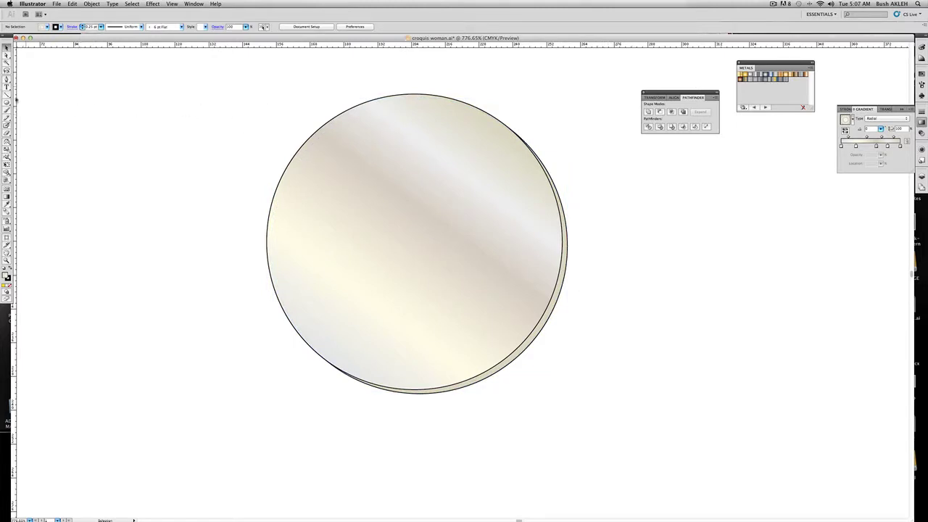
Step: Draw a smaller radial-gradient circle about 1.32 in across on the front disc and move it roughly to the disc's middle
click(7, 101)
drag(295, 127, 535, 391)
key(v)
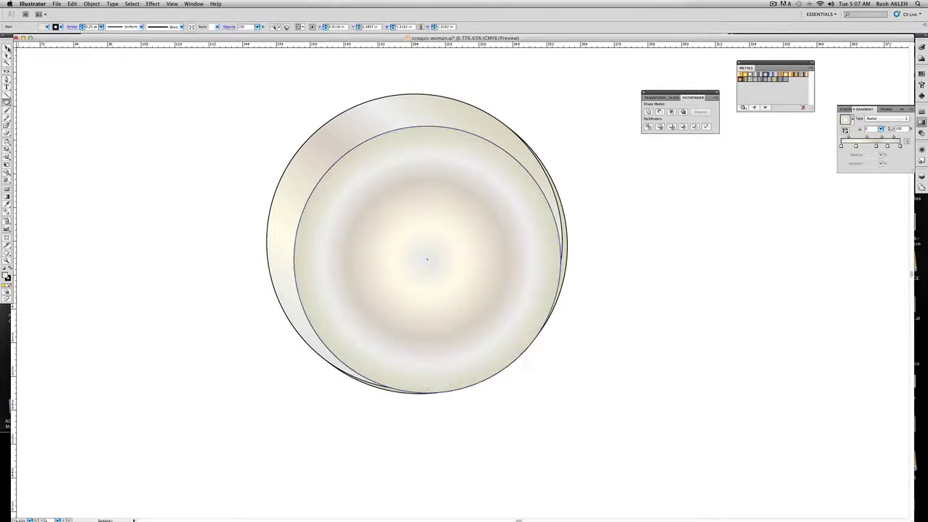
drag(416, 203, 405, 190)
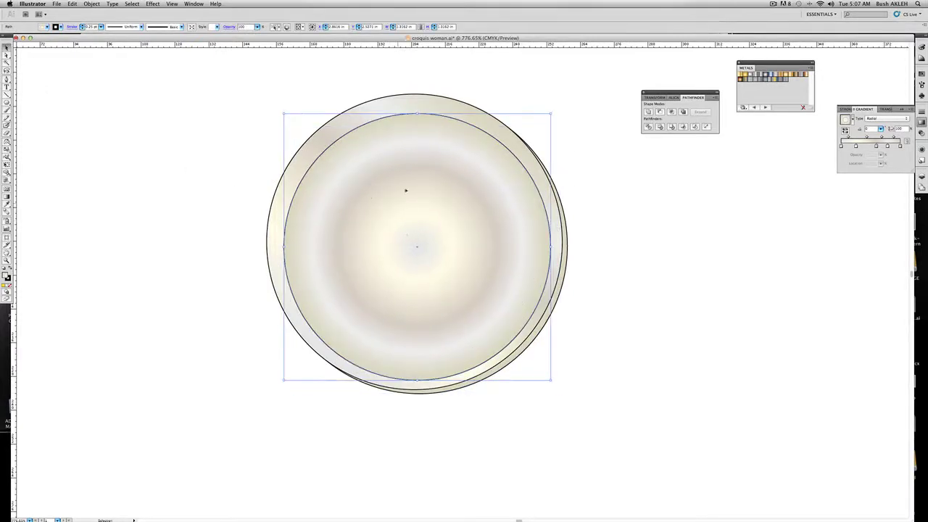
Step: Align the smaller circle and the front disc on their horizontal and vertical centers
shift+click(352, 118)
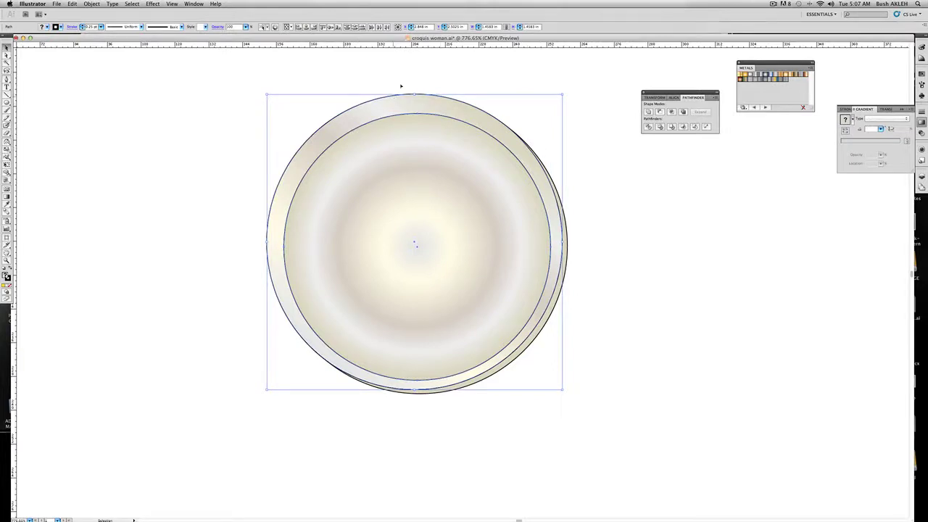
click(305, 27)
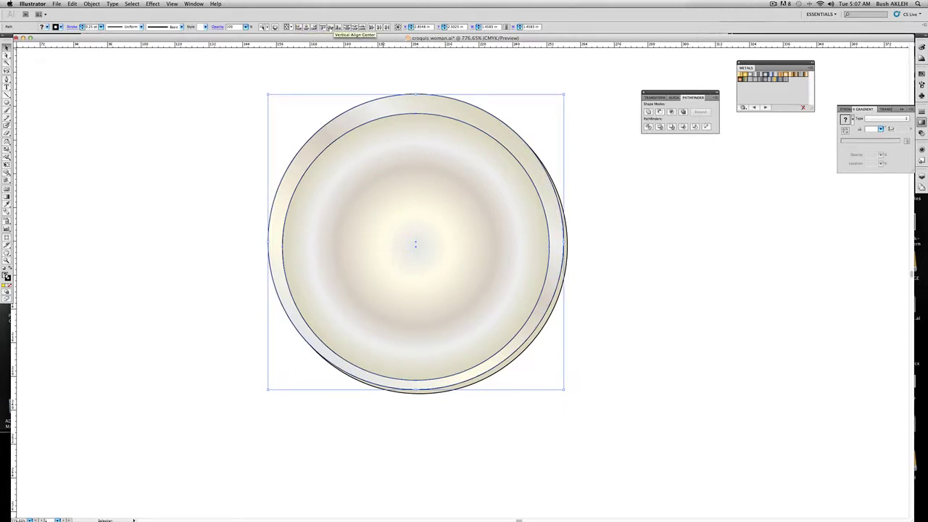
click(330, 28)
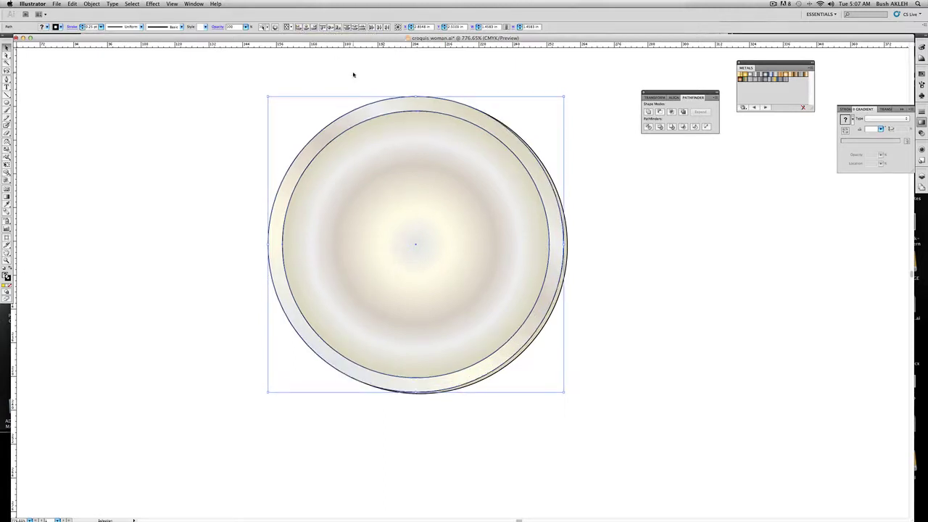
click(353, 74)
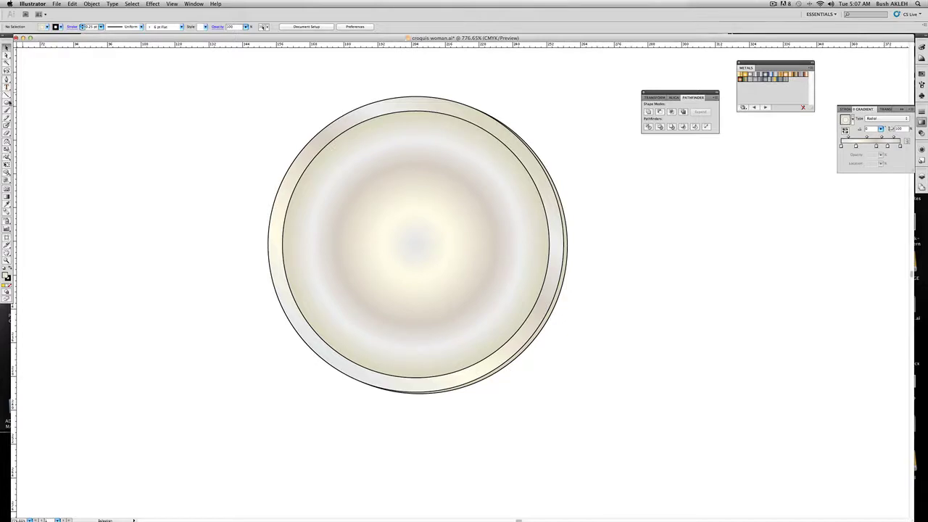
Step: Draw an inner circle about 0.72 in across near the disc's center and give it a Linear gradient angled about -42 degrees
click(7, 102)
drag(347, 173, 492, 316)
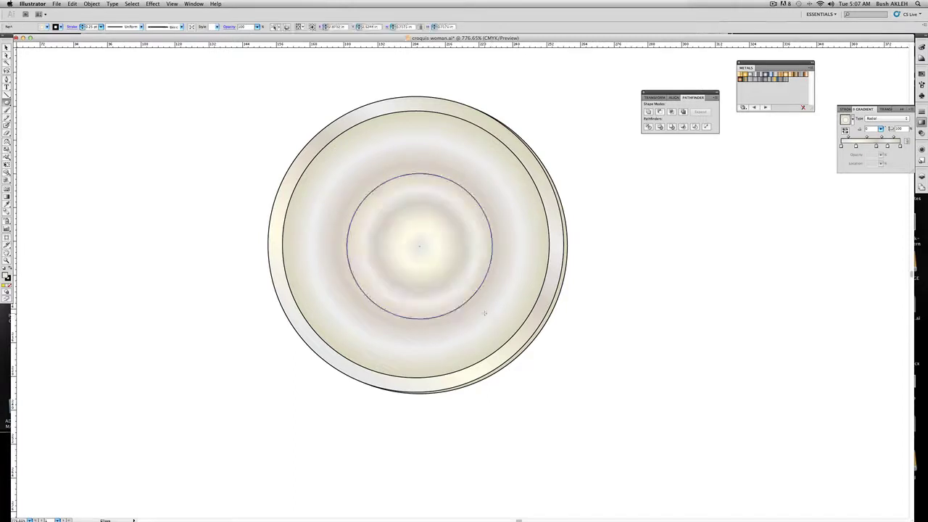
click(886, 118)
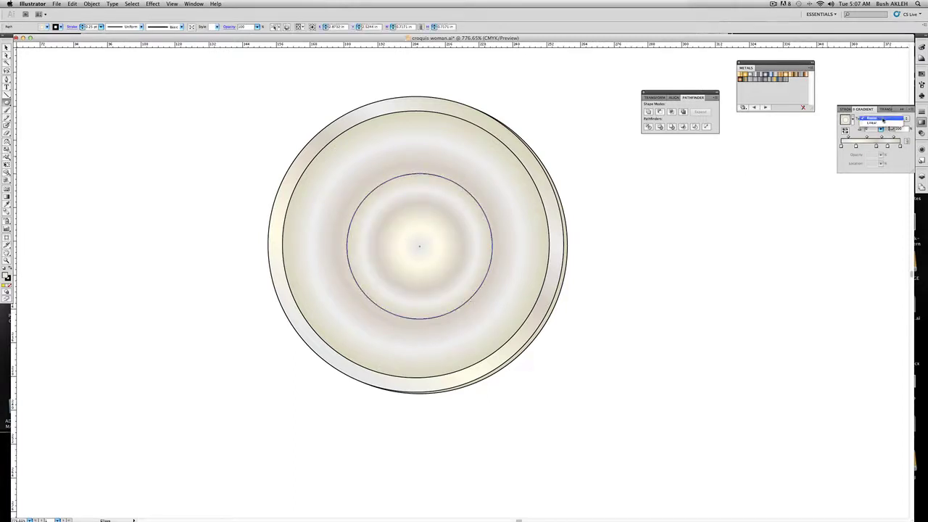
click(884, 112)
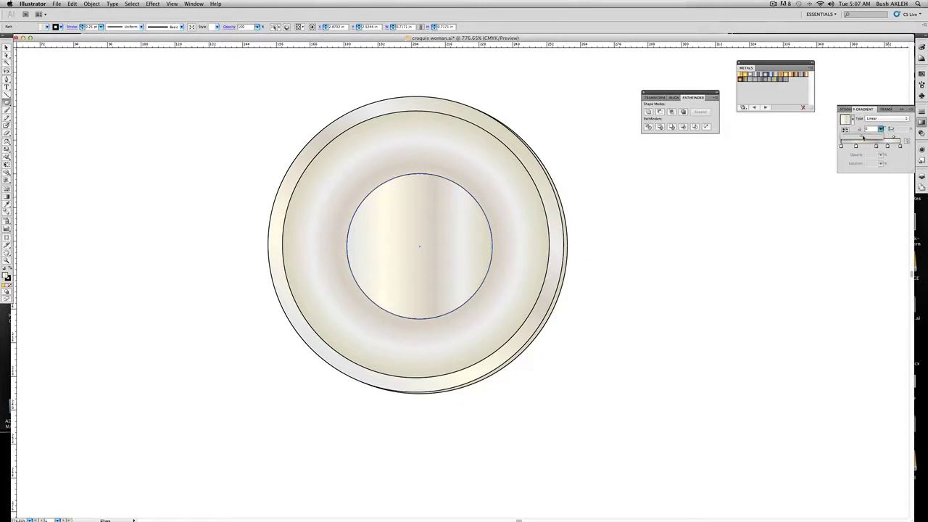
drag(861, 137, 857, 137)
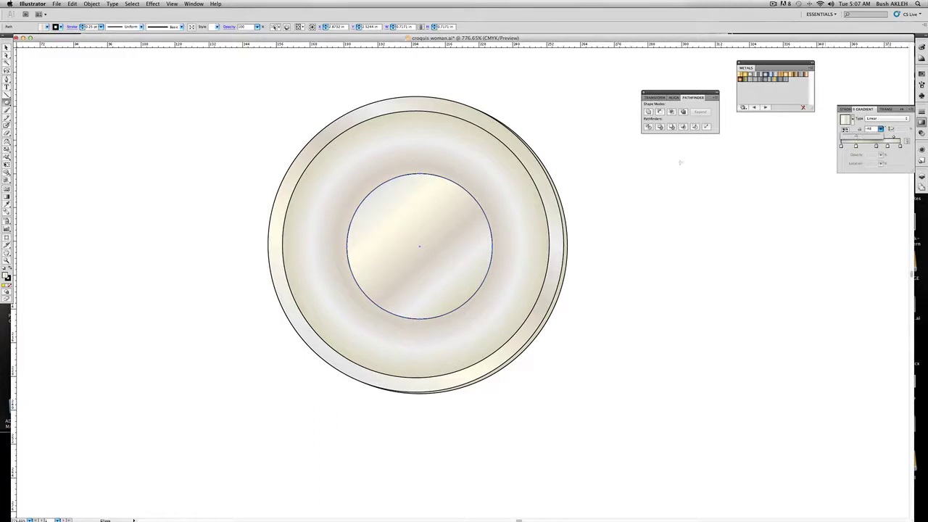
Step: Center the three front circles on each other horizontally and vertically, and shift them together slightly up and left over the rear circle
click(7, 48)
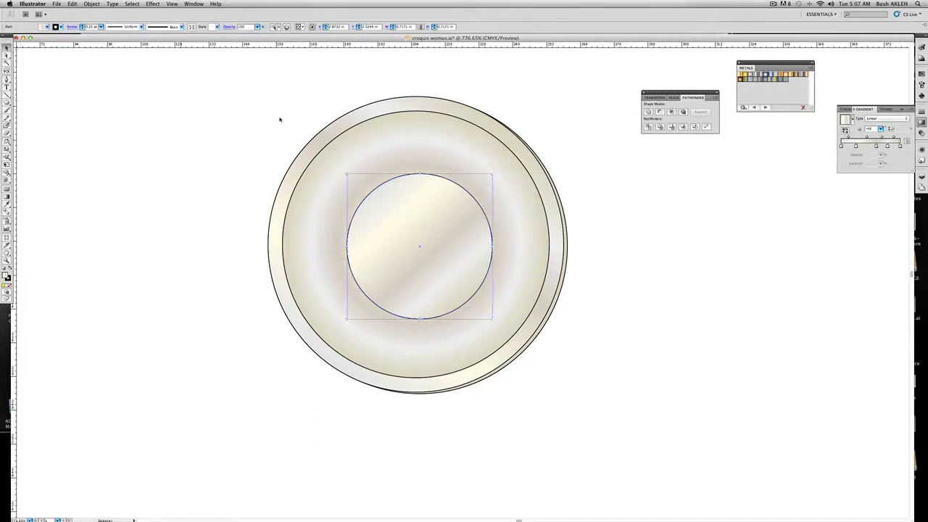
click(358, 129)
shift+click(422, 211)
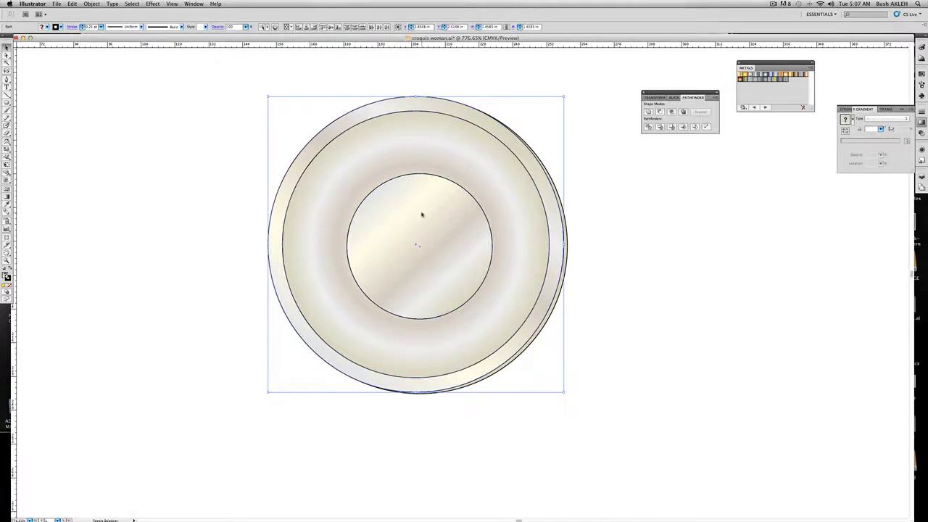
click(305, 27)
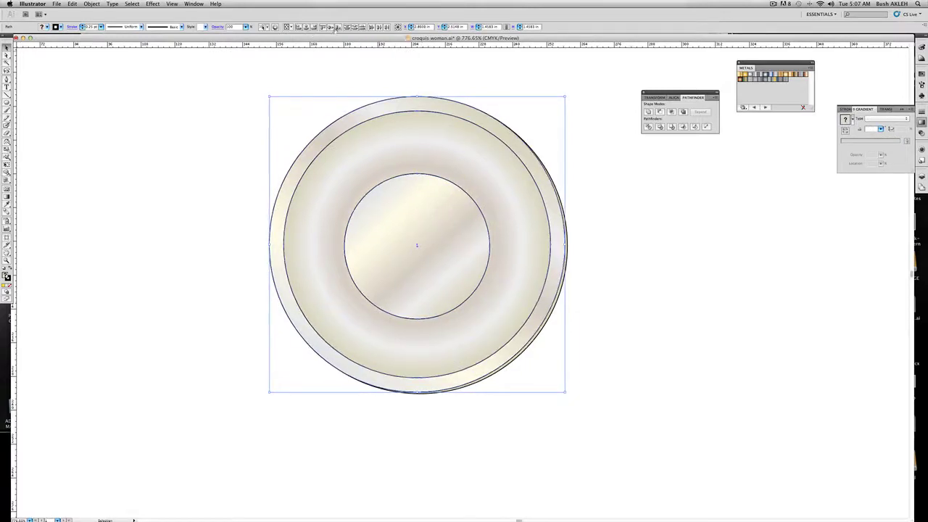
click(331, 27)
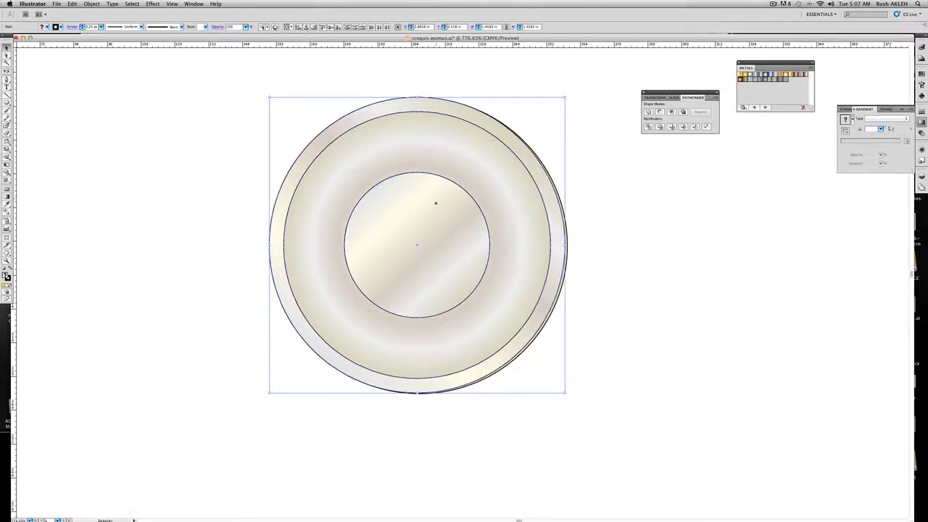
drag(436, 203, 431, 200)
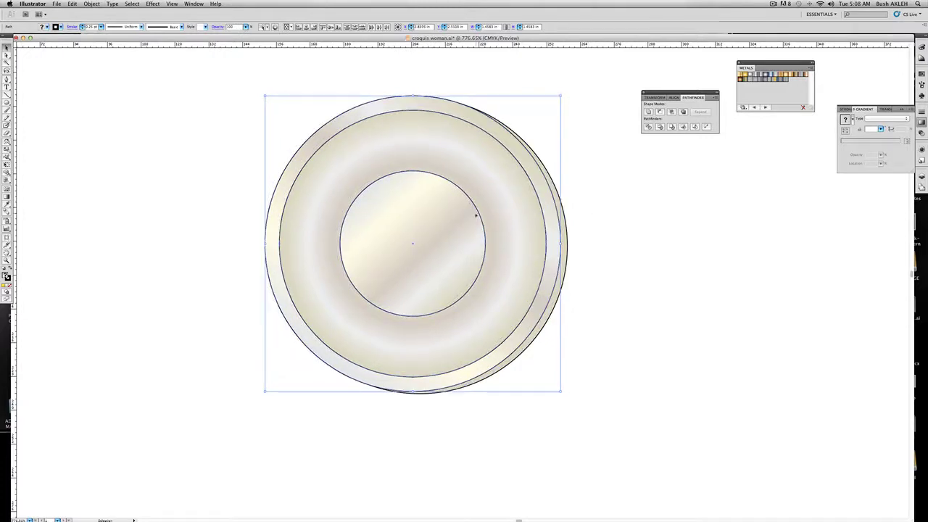
Step: Draw a small circle about 0.07 in across beside the button and fill it with a gray radial metal gradient
click(632, 214)
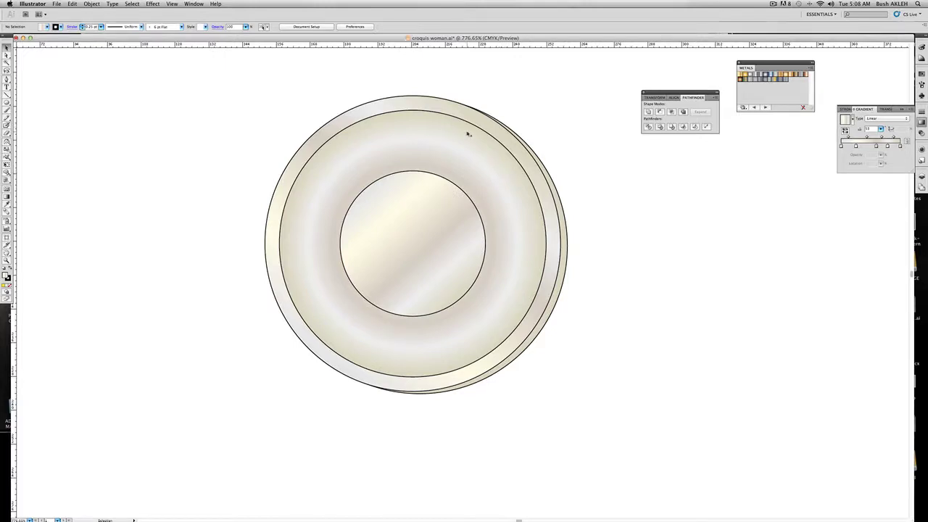
click(7, 102)
drag(608, 216, 616, 224)
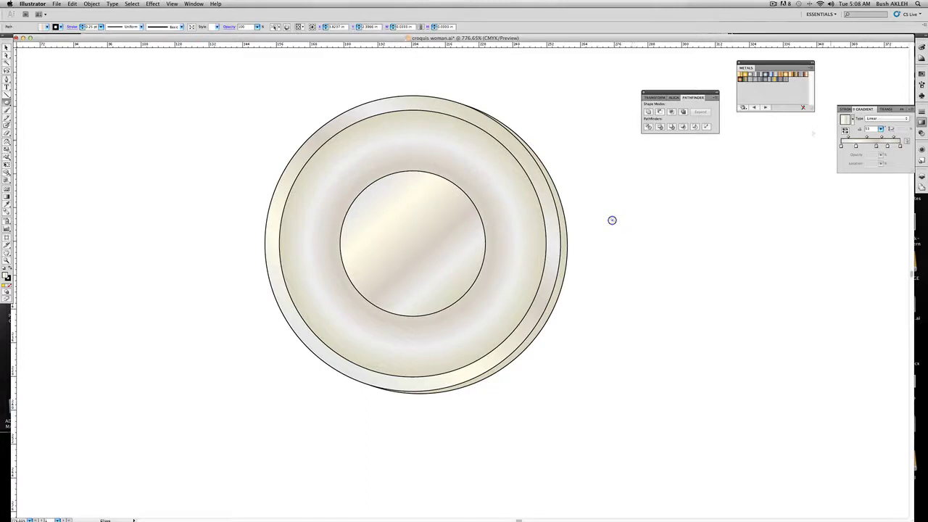
click(755, 78)
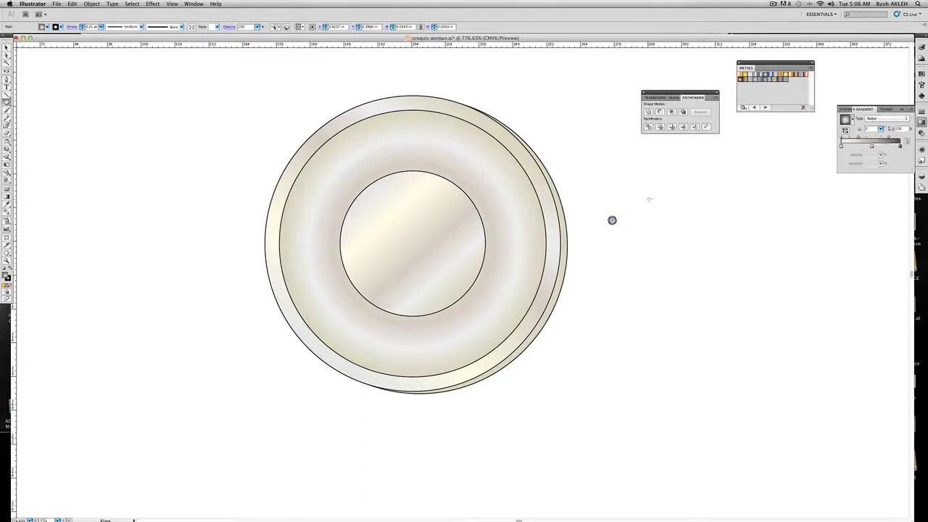
key(super)
drag(617, 225, 623, 206)
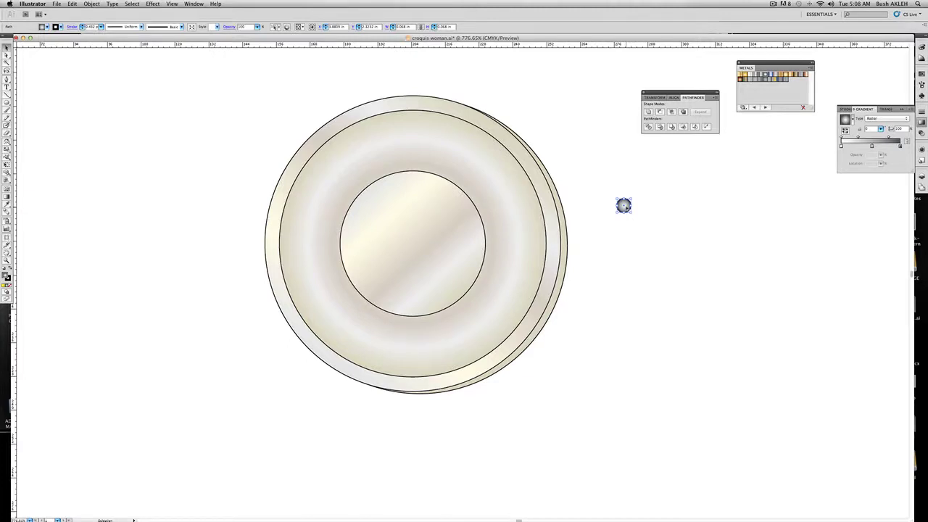
Step: Duplicate the small circle into an evenly spaced two-by-two arrangement and group the four circles
drag(623, 206, 662, 222)
click(591, 241)
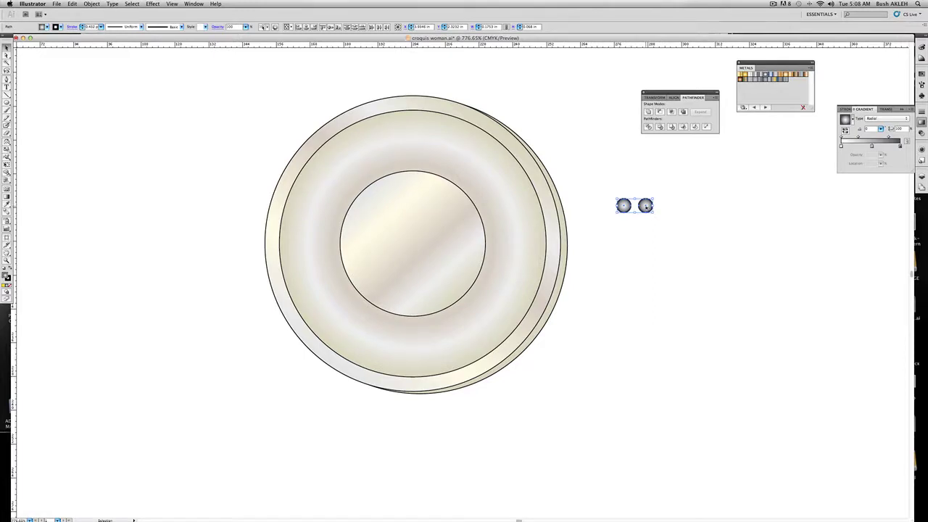
drag(645, 205, 646, 228)
click(687, 225)
drag(604, 190, 645, 232)
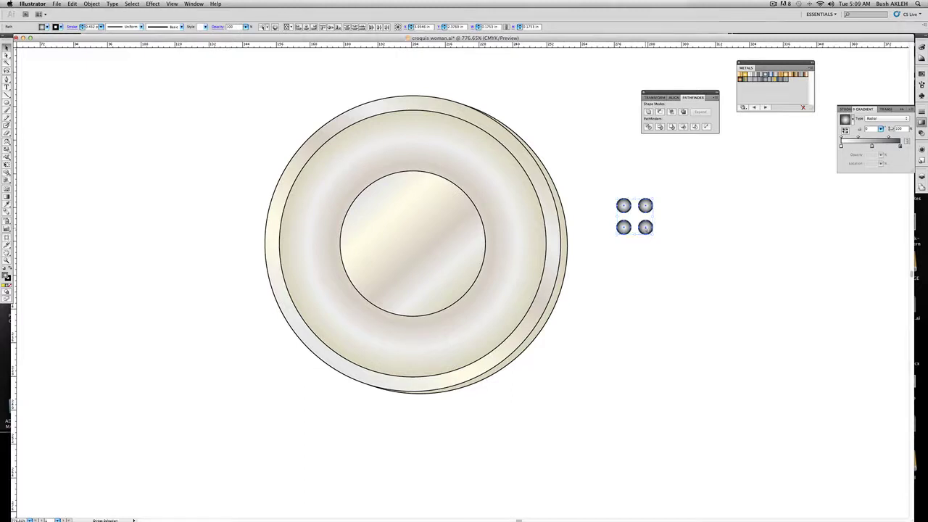
key(super+g)
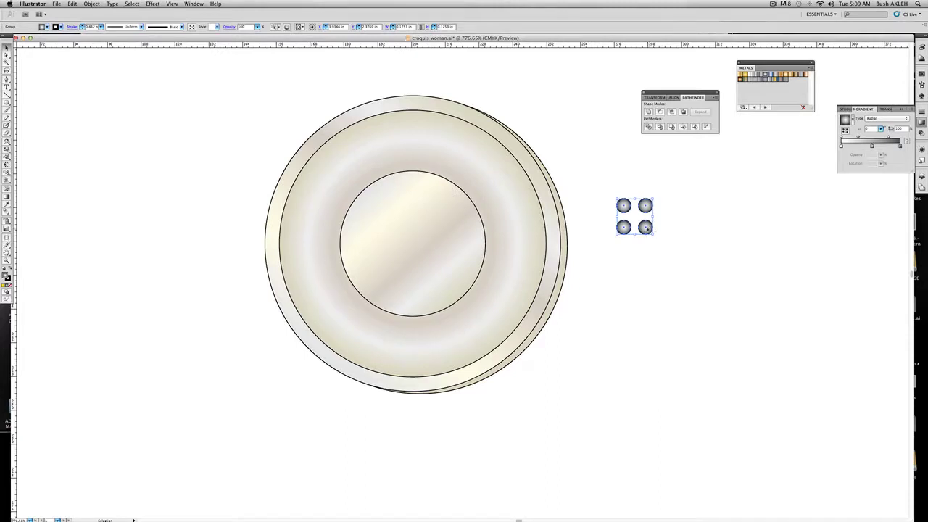
Step: Place the four-hole group on the inner circle at about 0.24 in wide and center it on the front circles horizontally and vertically
drag(645, 227, 430, 258)
click(278, 141)
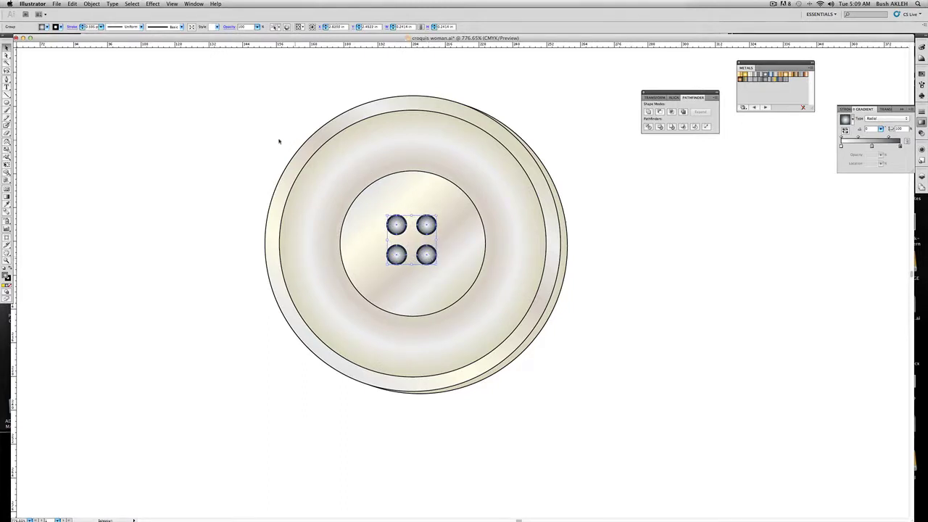
drag(257, 134, 495, 271)
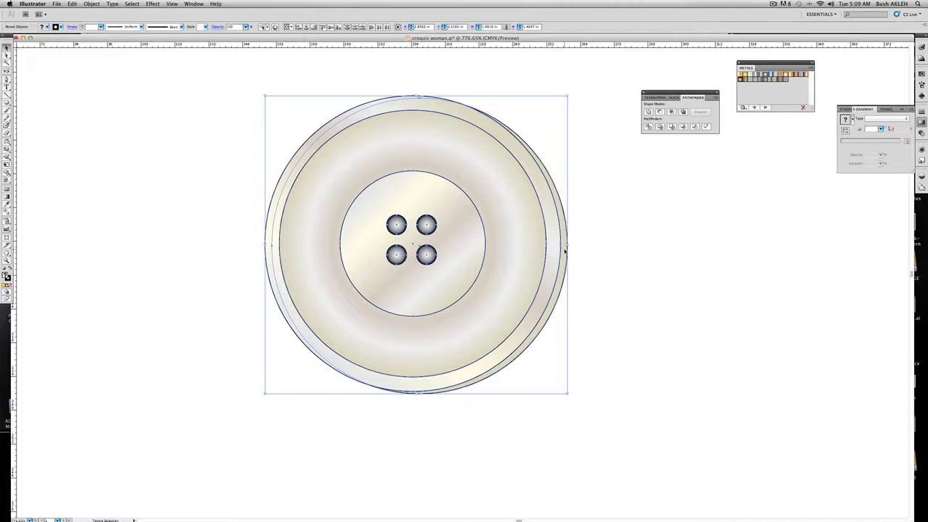
drag(566, 250, 567, 254)
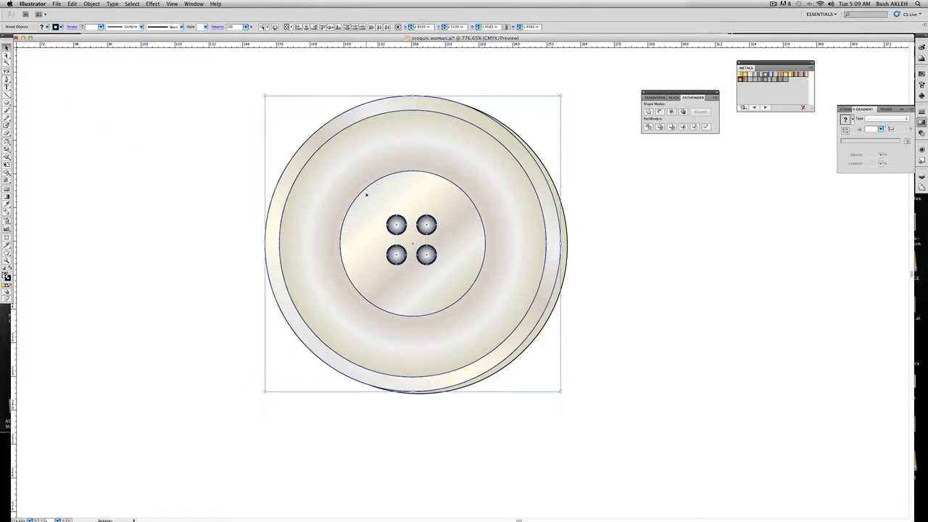
click(311, 29)
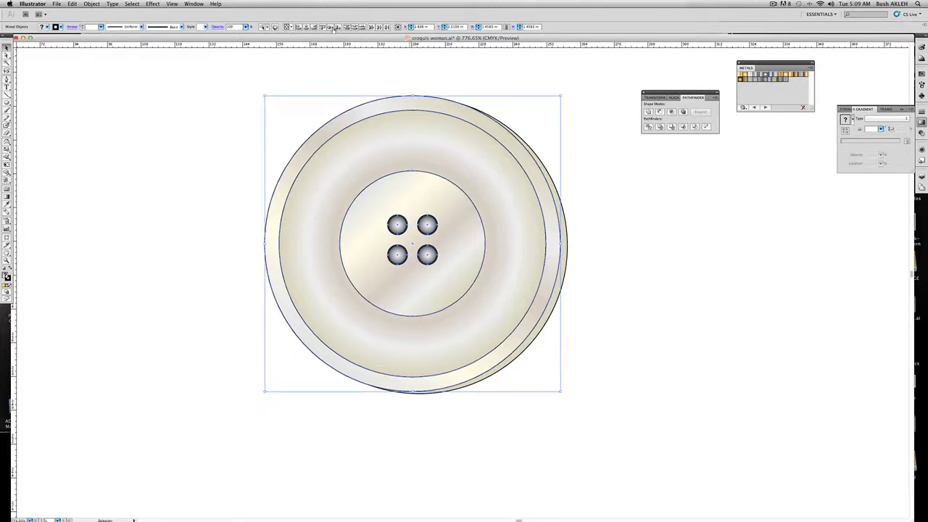
click(332, 28)
Step: Group the front circles with the four holes, leaving the rear disc separate
key(super+g)
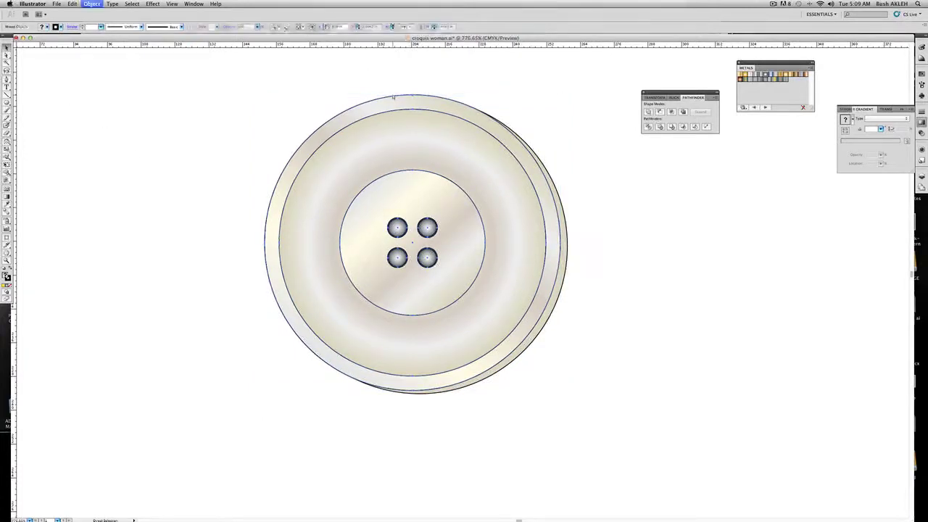
click(442, 87)
click(548, 149)
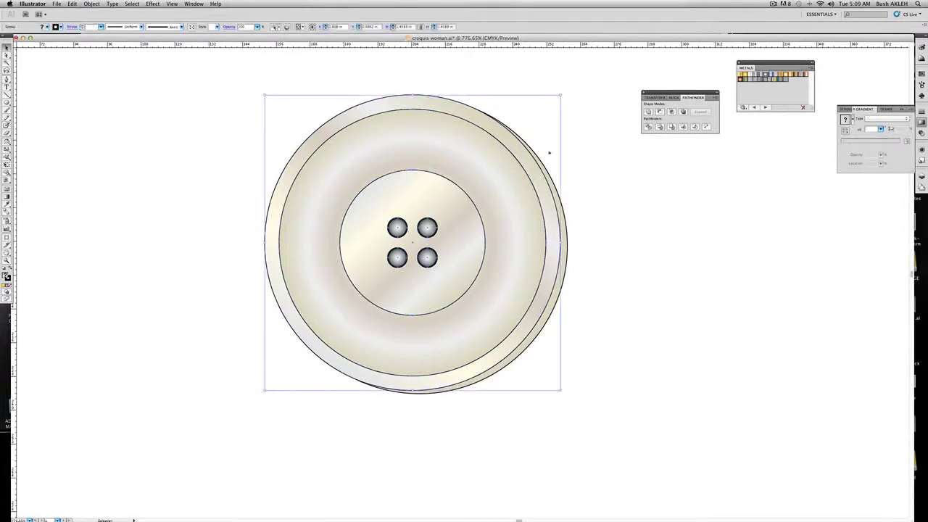
click(584, 147)
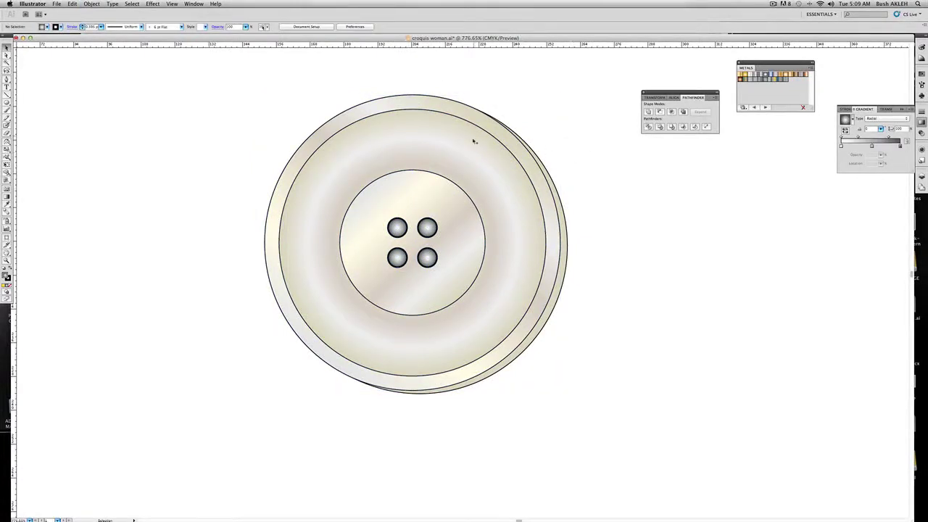
Step: Draw an unfilled curved thread with the Pen tool from the upper-left hole to the lower-right hole
click(6, 79)
click(11, 286)
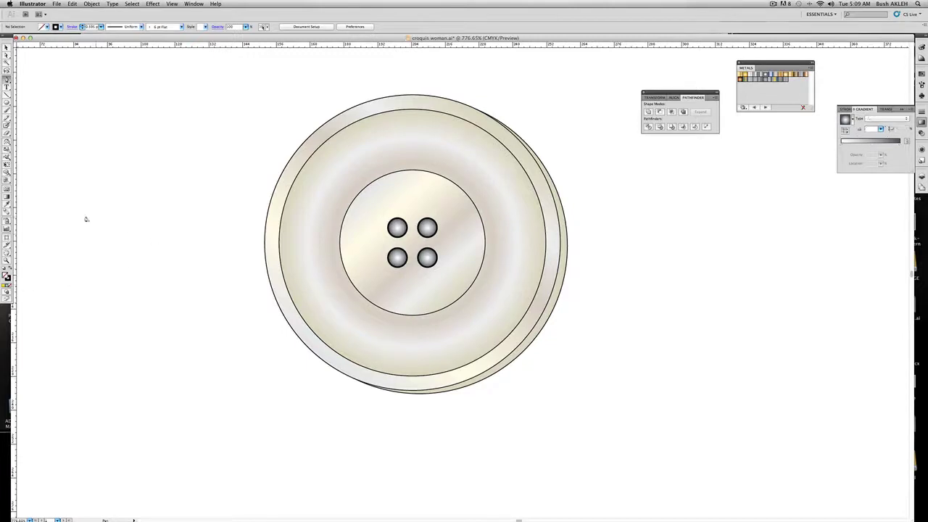
click(397, 228)
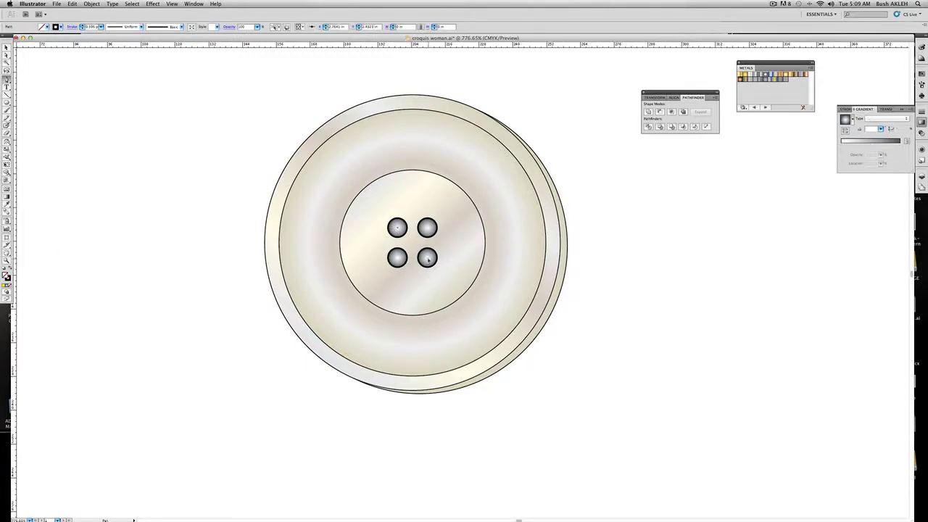
mouse_move(427, 259)
mouse_down()
mouse_move(437, 283)
mouse_move(435, 275)
mouse_up()
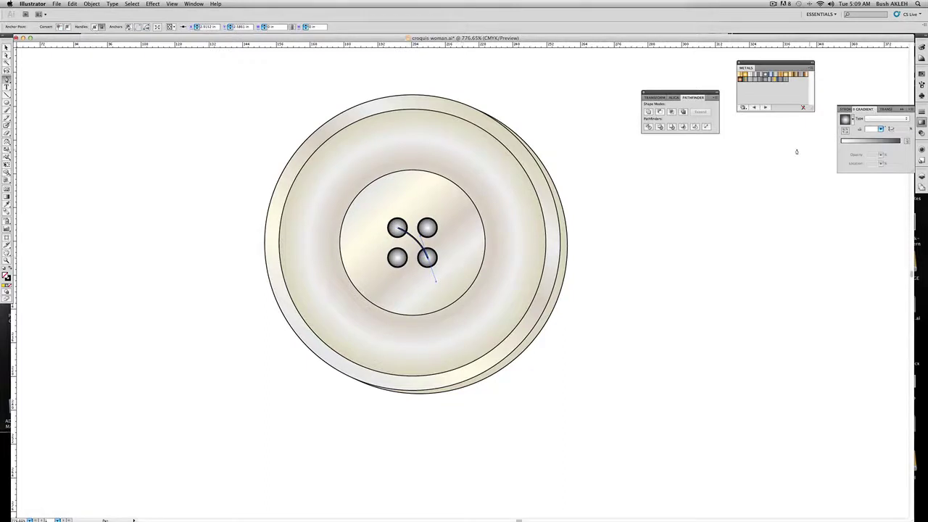
Step: Give the thread path a 2 pt stroke with a round cap and round join
click(847, 109)
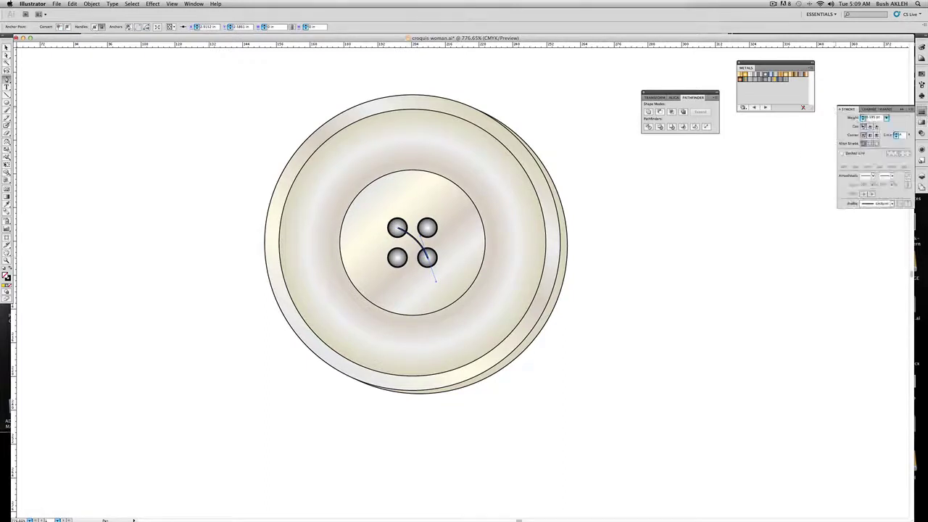
click(863, 116)
click(862, 115)
click(863, 116)
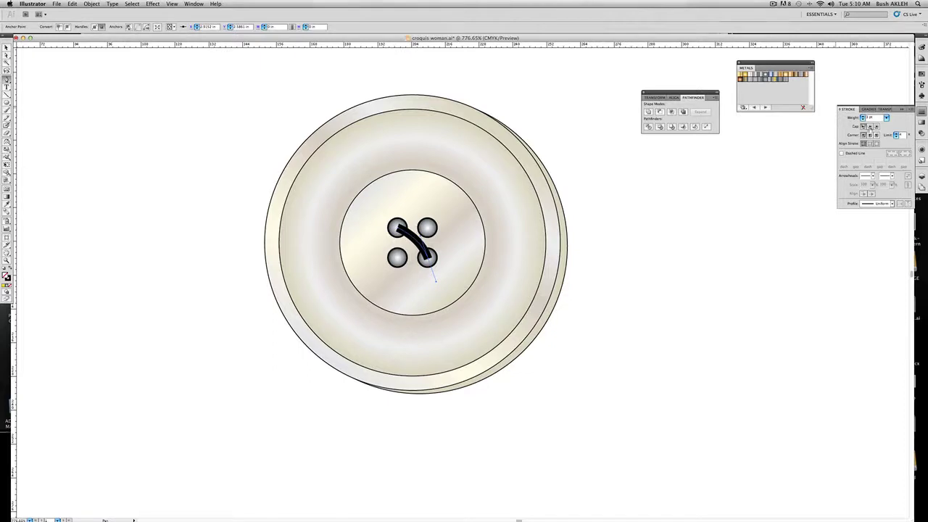
click(863, 126)
click(869, 127)
click(870, 134)
click(863, 119)
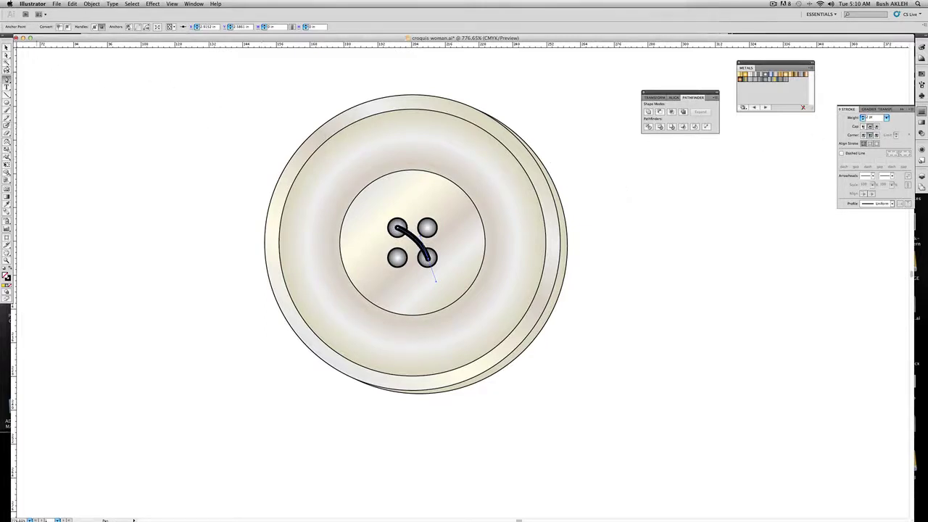
Step: Draw a second curved thread from the lower-left hole to the upper-right hole, crossing the first one
click(6, 47)
click(217, 142)
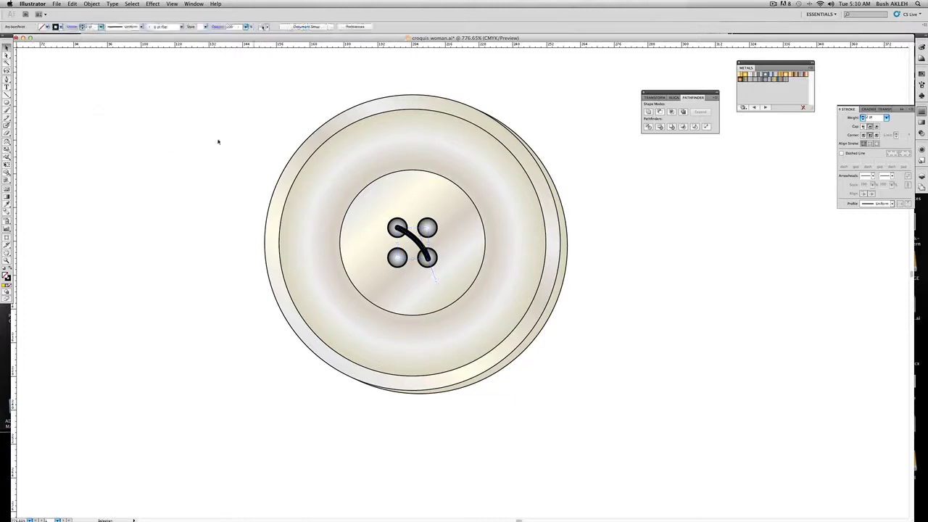
click(7, 80)
click(397, 260)
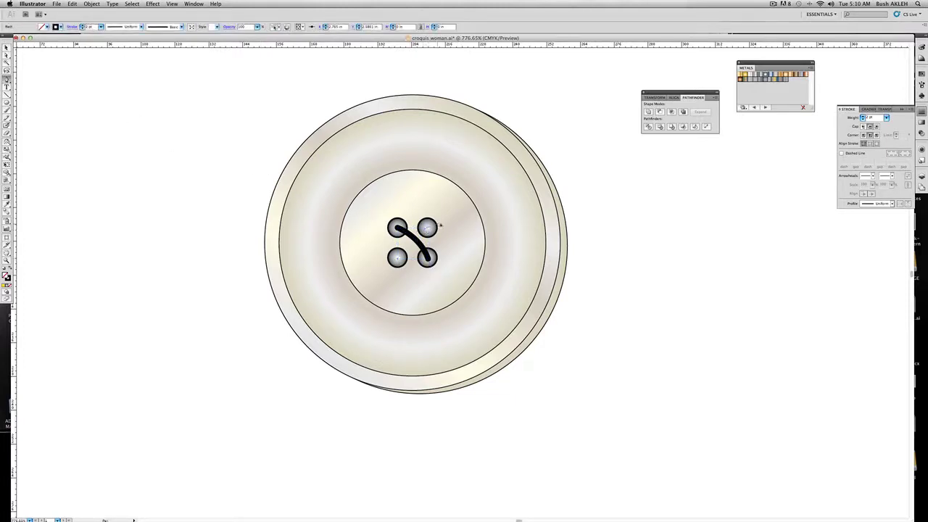
drag(441, 226, 451, 218)
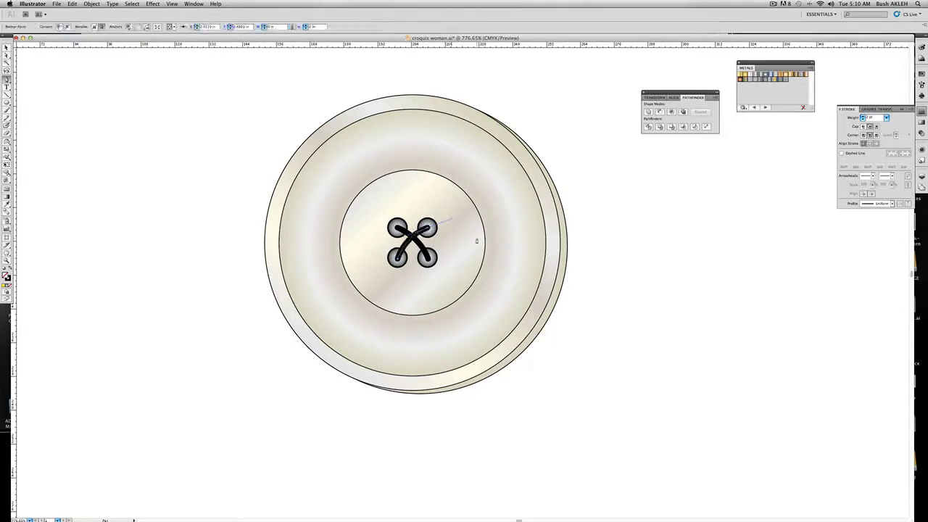
super+click(172, 143)
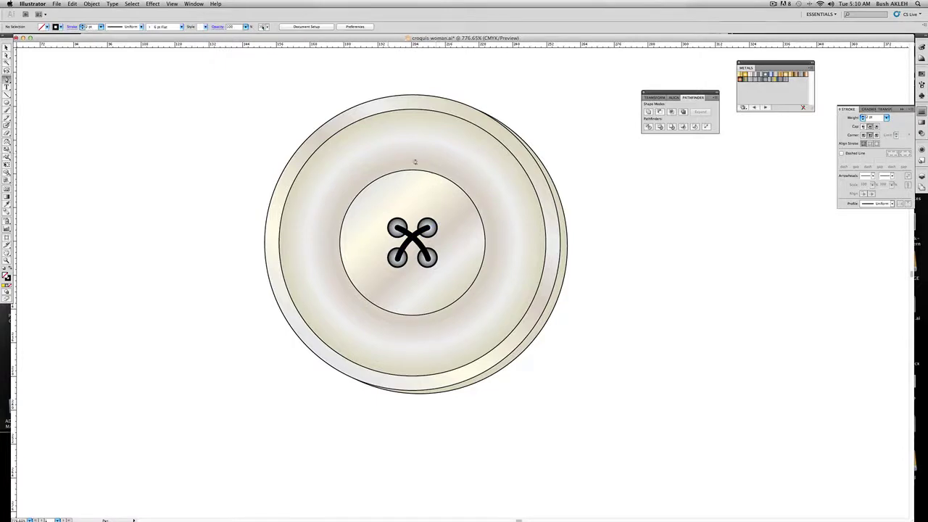
Step: Shift the rear disc slightly left and down behind the front circles
key(v)
click(5, 48)
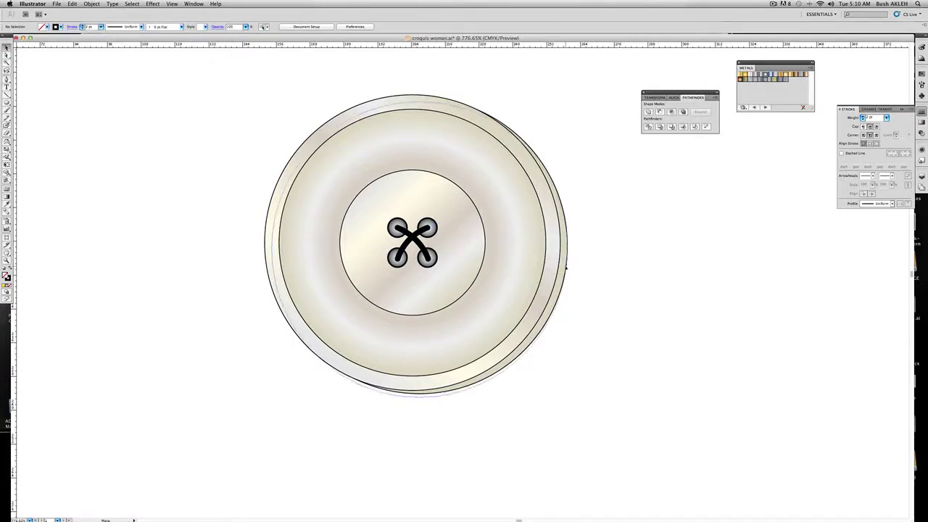
click(564, 265)
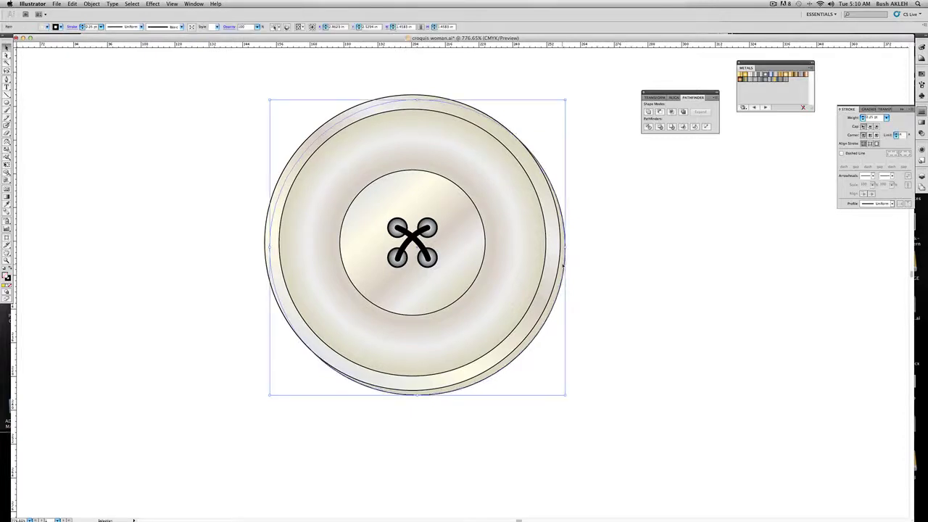
click(624, 269)
click(563, 279)
Step: Add a color stop to the rear disc's radial gradient and crowd the middle stops and a midpoint toward its outer end
click(867, 109)
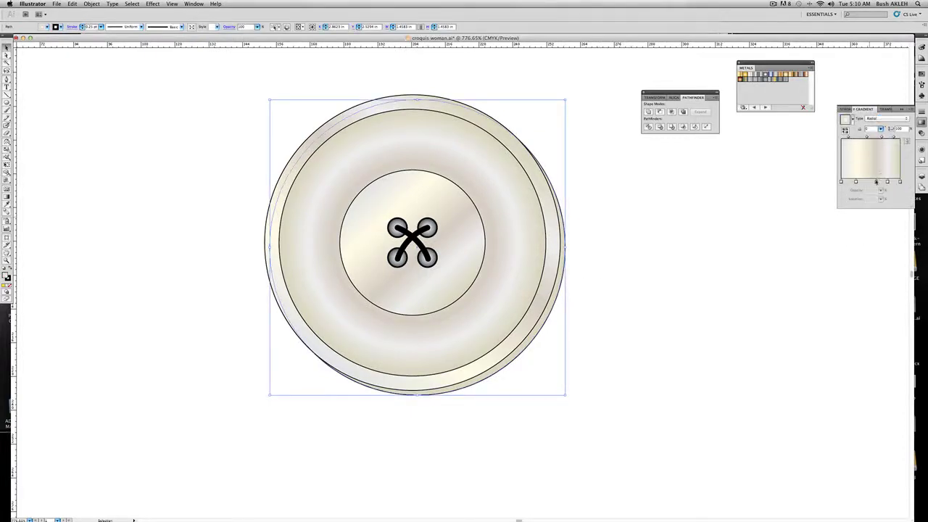
click(875, 182)
drag(872, 182, 889, 183)
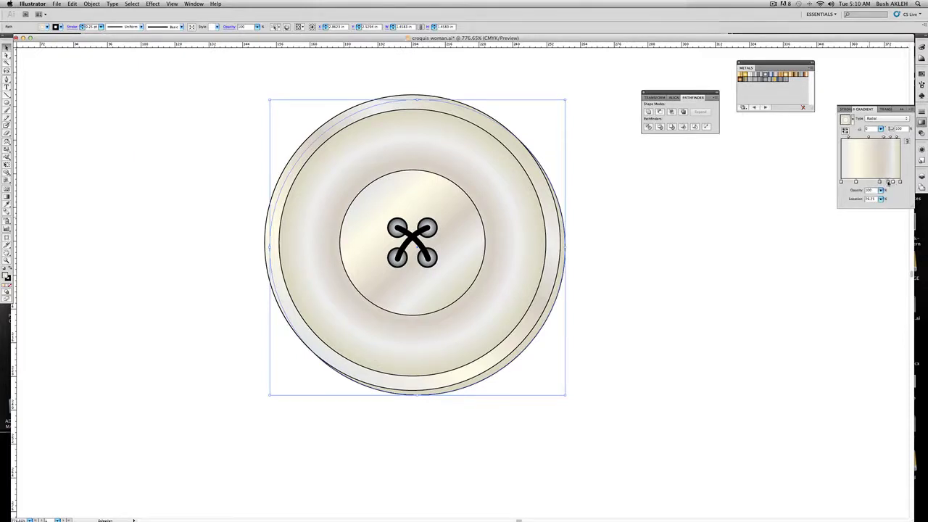
click(845, 131)
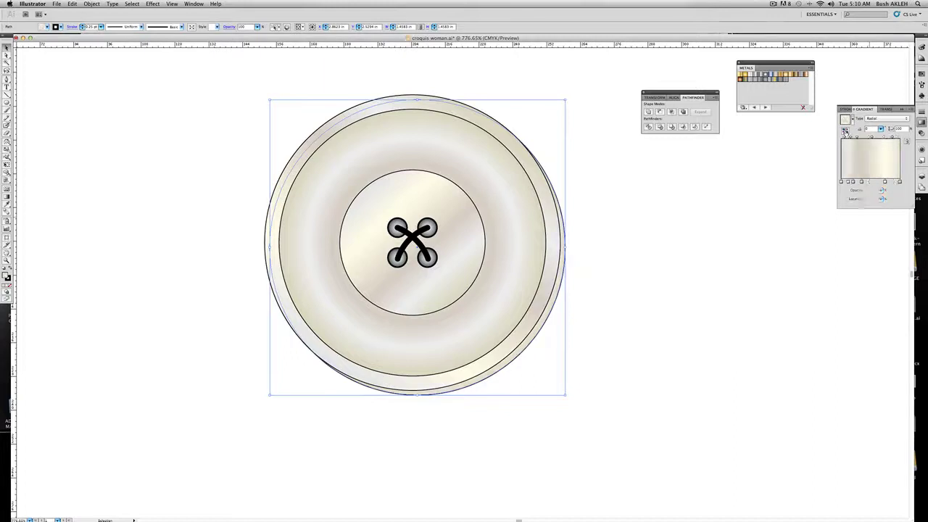
click(846, 131)
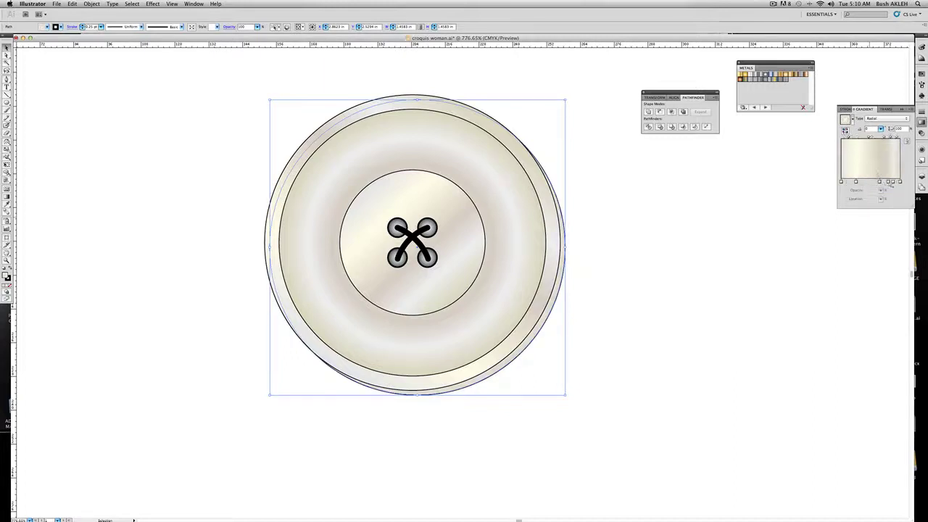
mouse_move(894, 184)
mouse_down()
mouse_move(880, 184)
mouse_move(889, 184)
mouse_up()
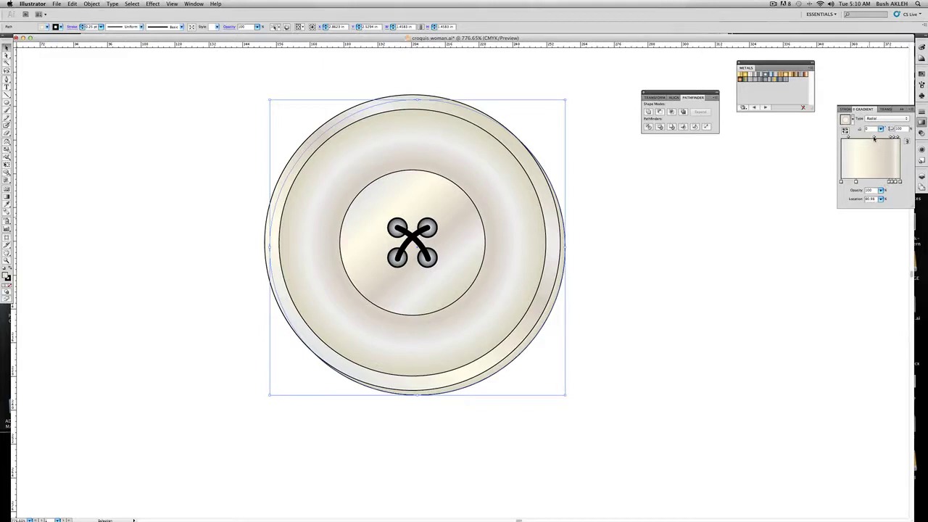
drag(874, 138, 888, 138)
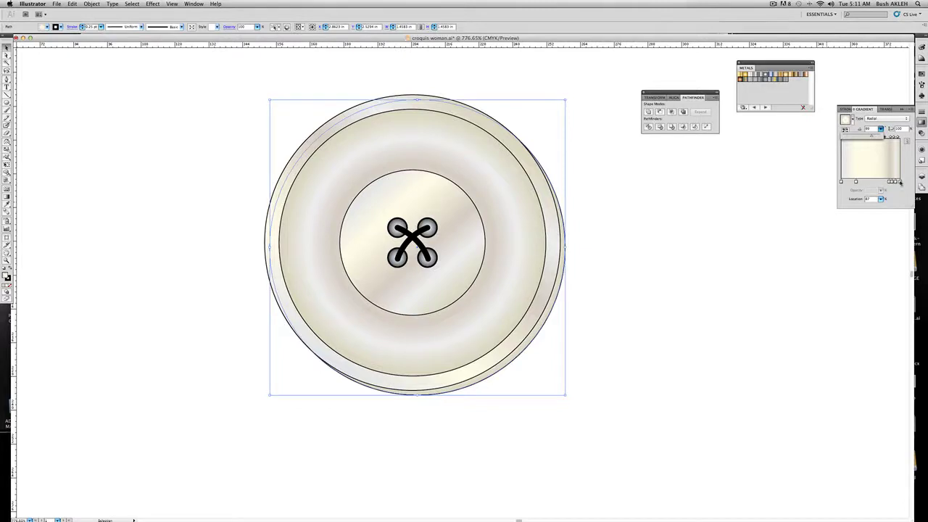
Step: Darken the outermost color stop of the rear disc's gradient by raising its black value to about 60%
double_click(900, 182)
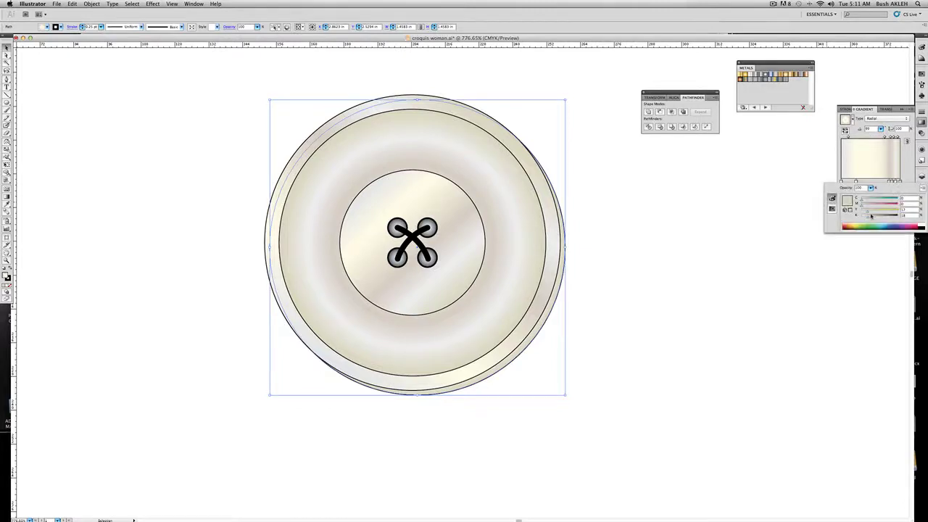
drag(871, 217, 883, 219)
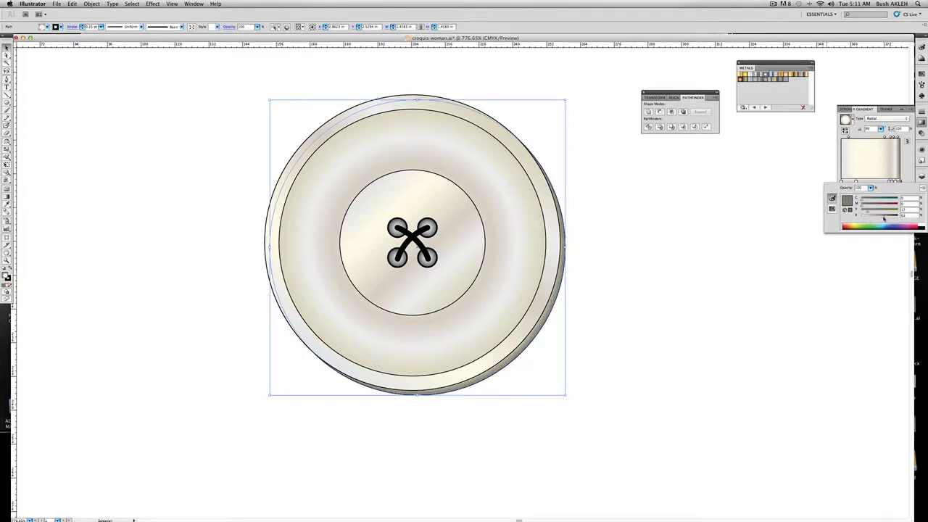
click(906, 169)
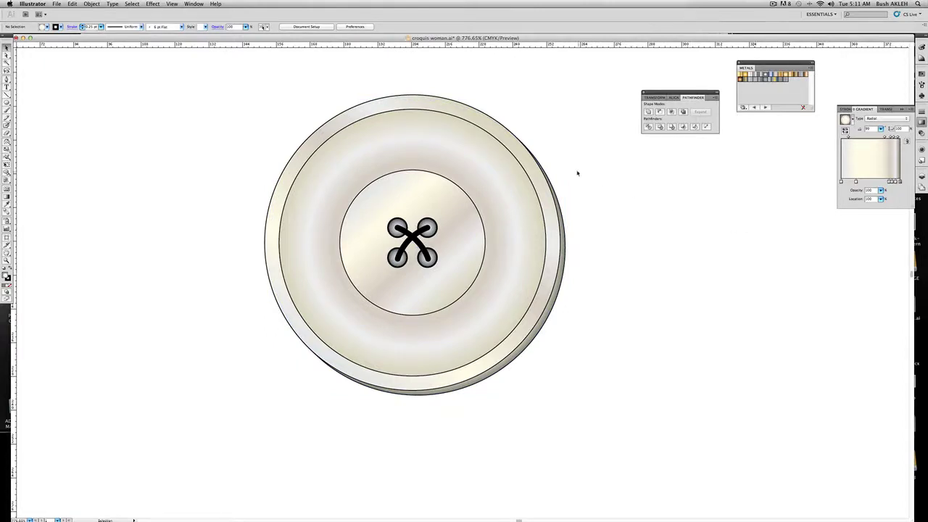
Step: Set the stroke weight of the button's outer front circle to 0.5 pt
key(a)
click(489, 124)
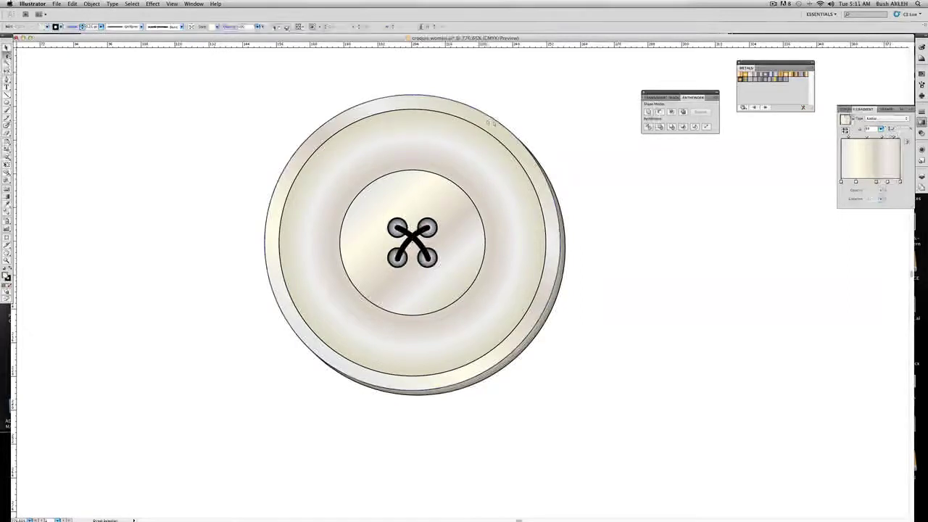
click(846, 109)
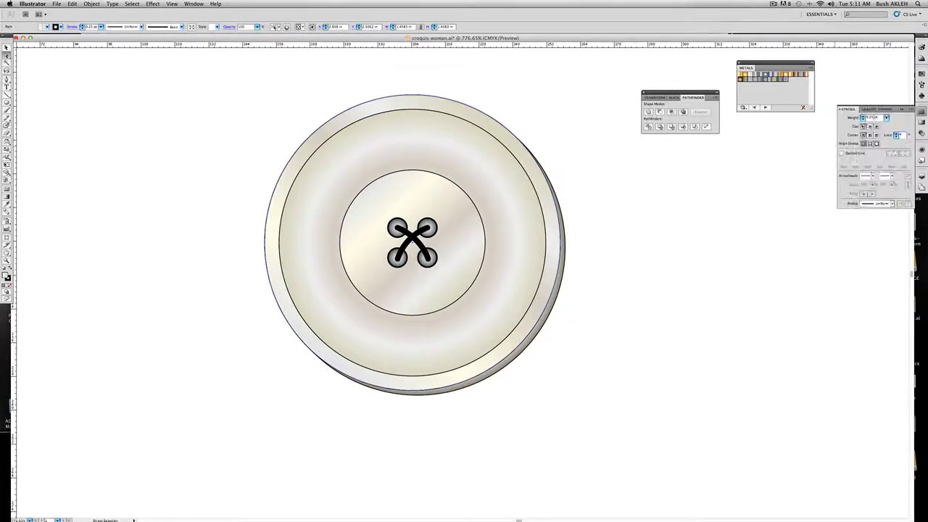
click(863, 116)
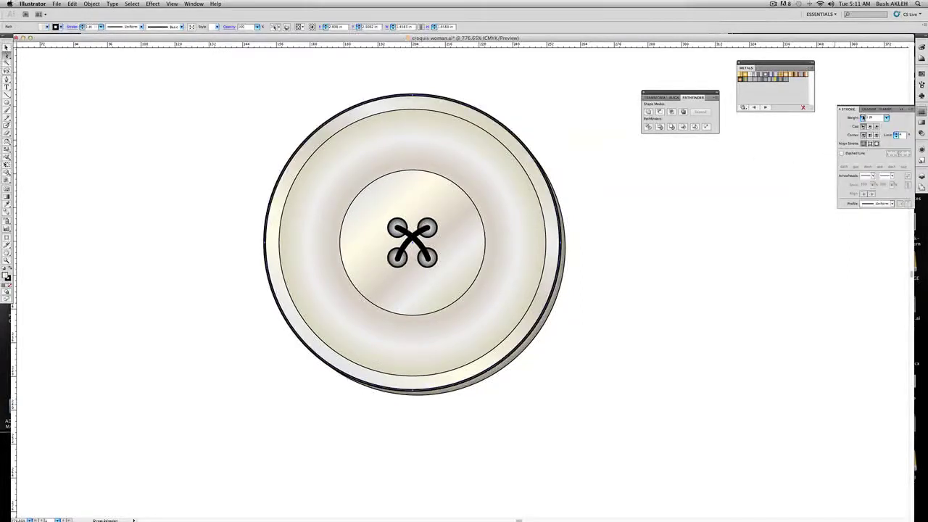
click(885, 117)
click(877, 98)
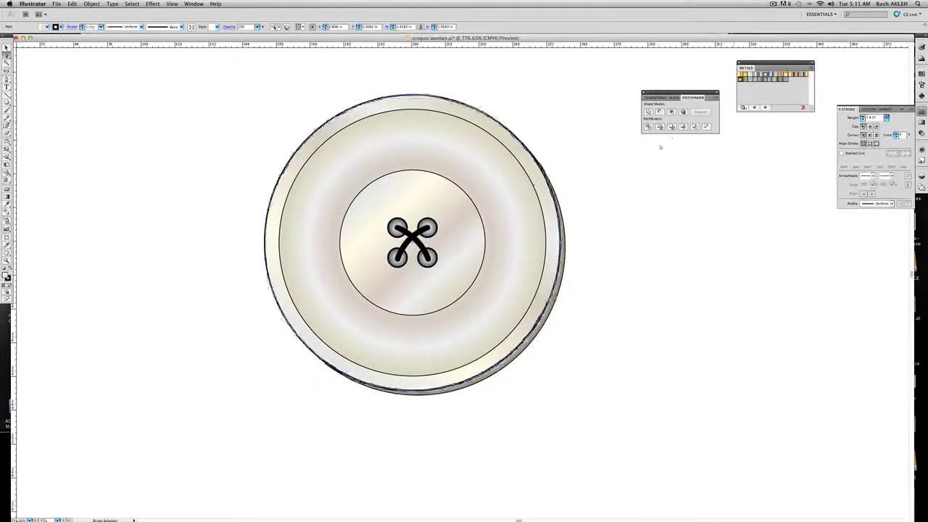
click(631, 158)
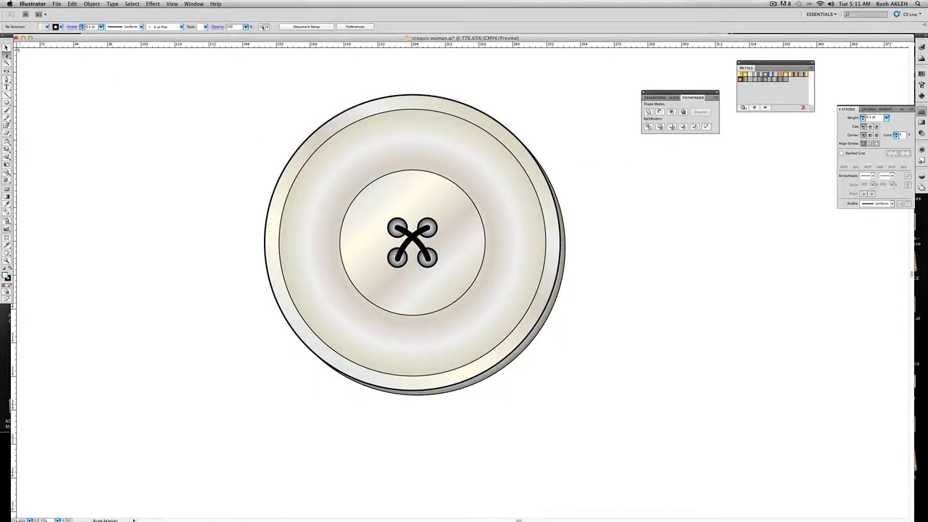
Step: Select all of the button's artwork, group it, and clear the selection
click(6, 47)
drag(212, 74, 572, 387)
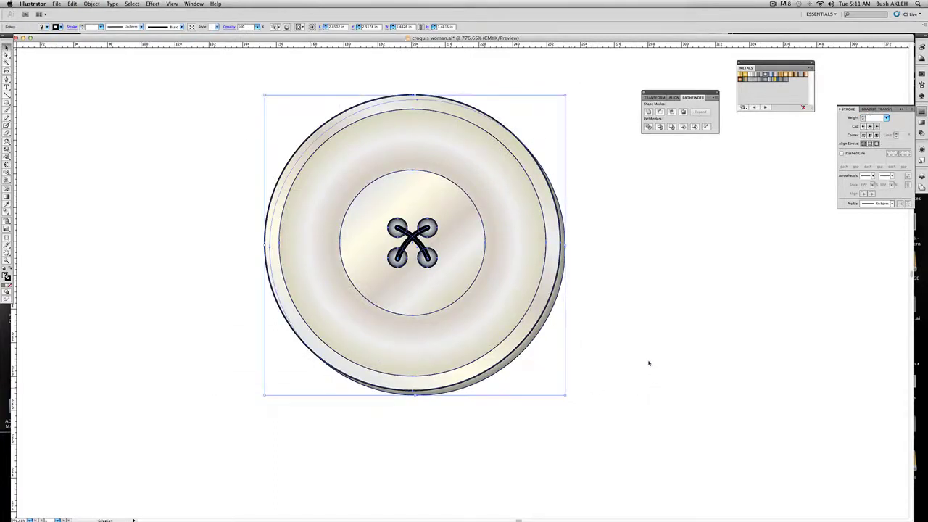
click(635, 332)
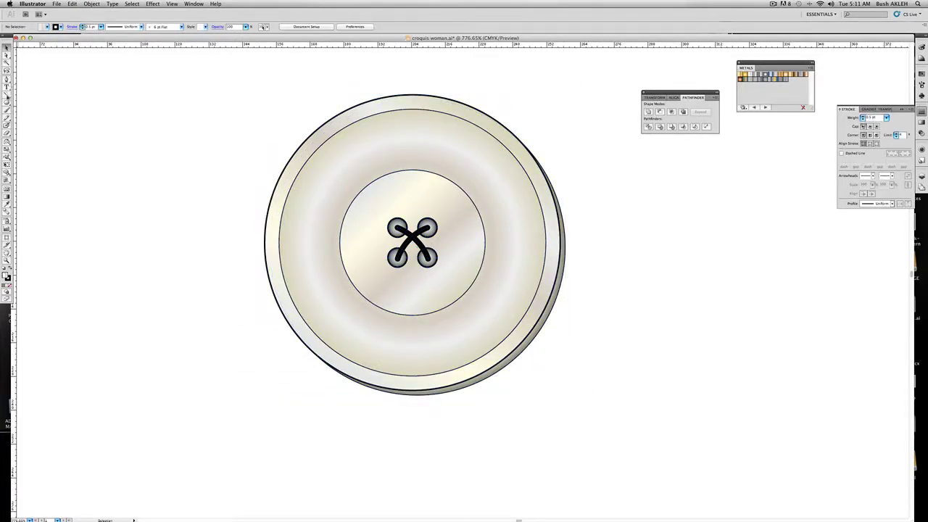
Step: Draw a rectangle about 2.24 in wide and 0.37 in high across the button's middle and remove its fill
drag(6, 104, 35, 106)
drag(235, 200, 690, 275)
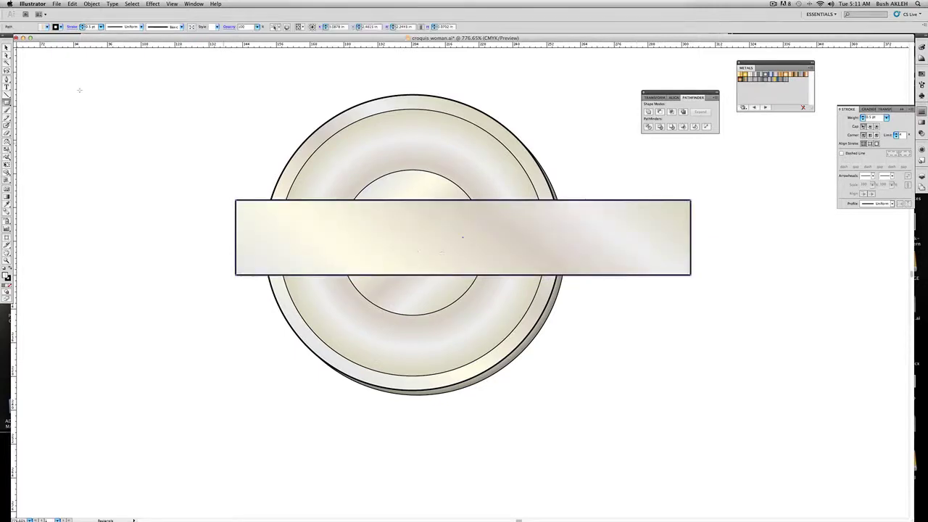
click(7, 47)
drag(539, 219, 536, 223)
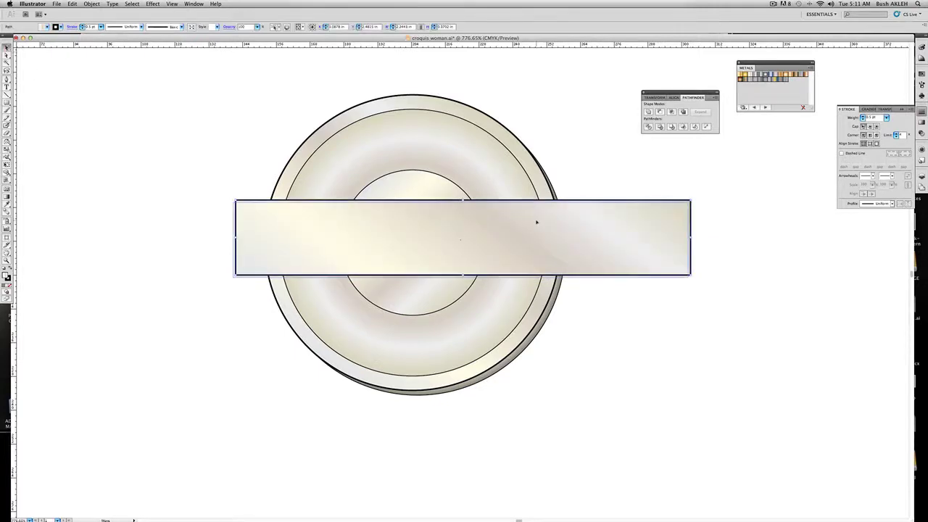
scroll(154, 277, up, 5)
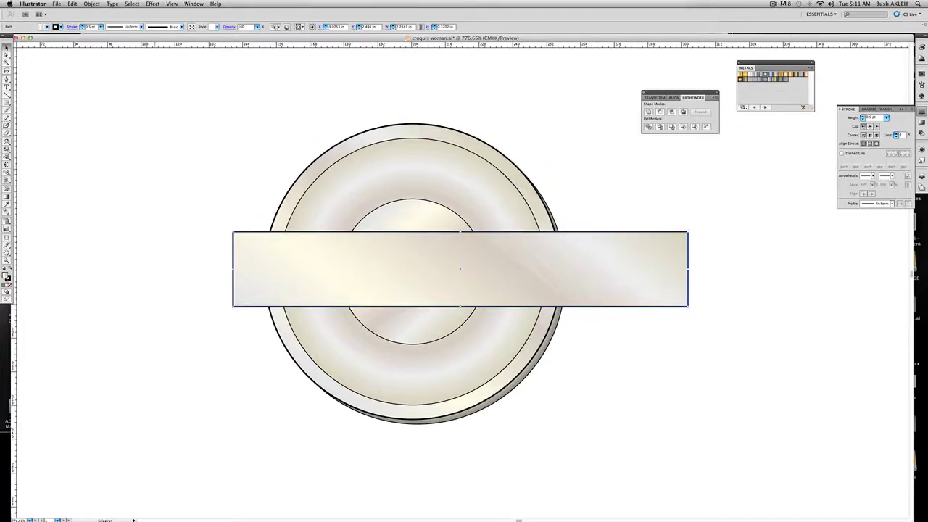
scroll(193, 325, up, 2)
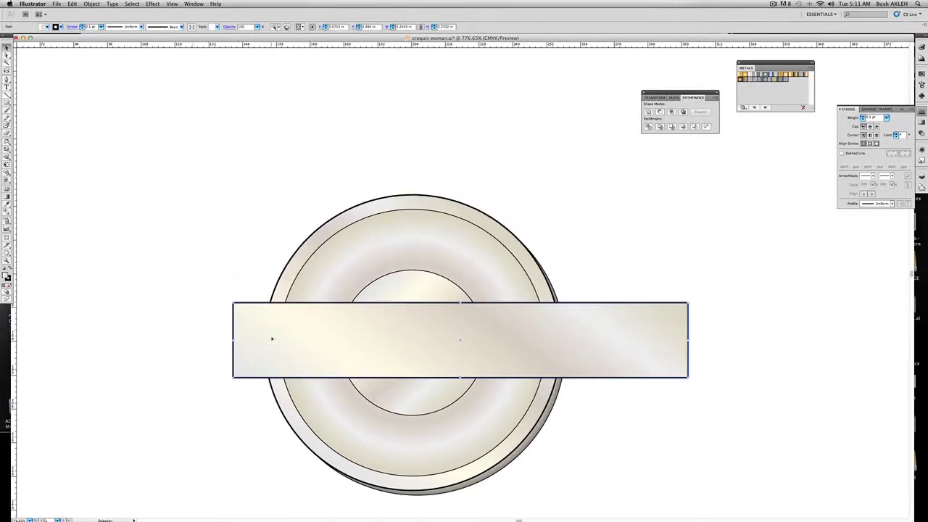
key(/)
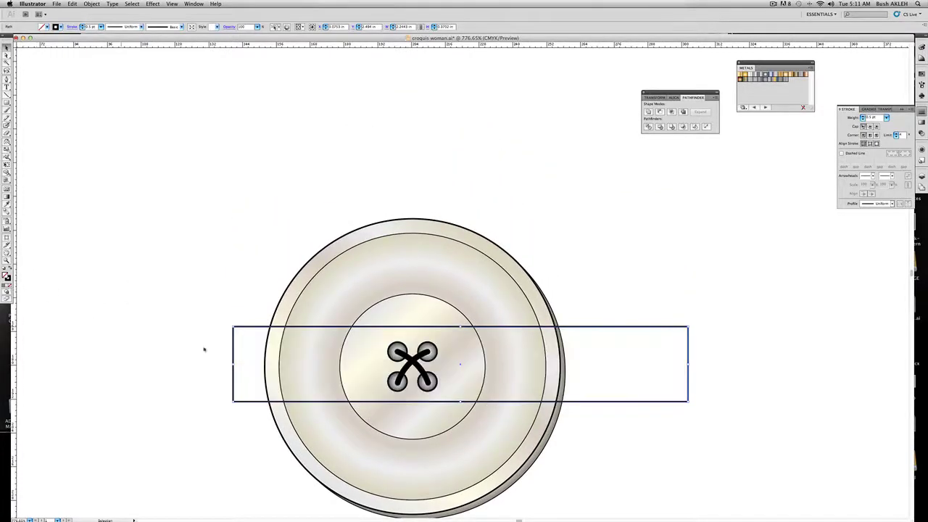
scroll(406, 290, down, 7)
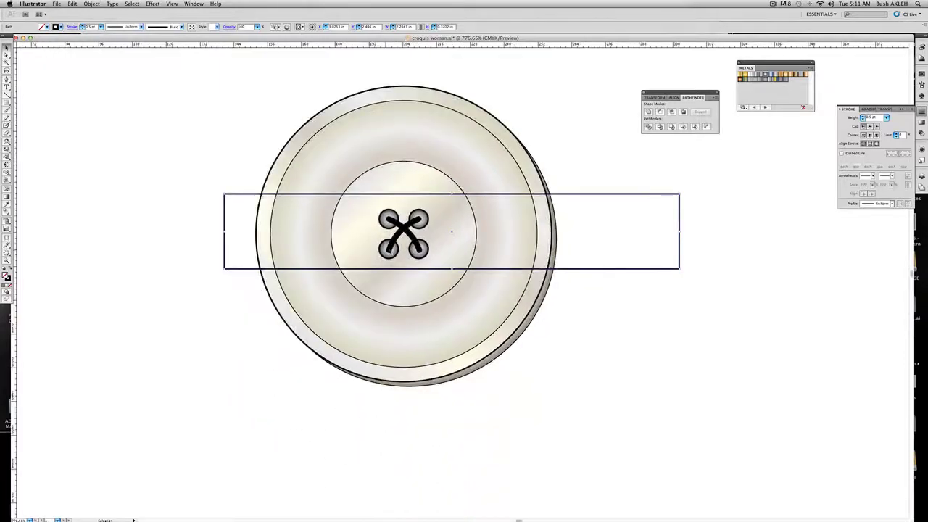
Step: Start the Zig Zag effect on the rectangle with preview on, trying a relative size of 5% and 67 ridges per segment
click(152, 4)
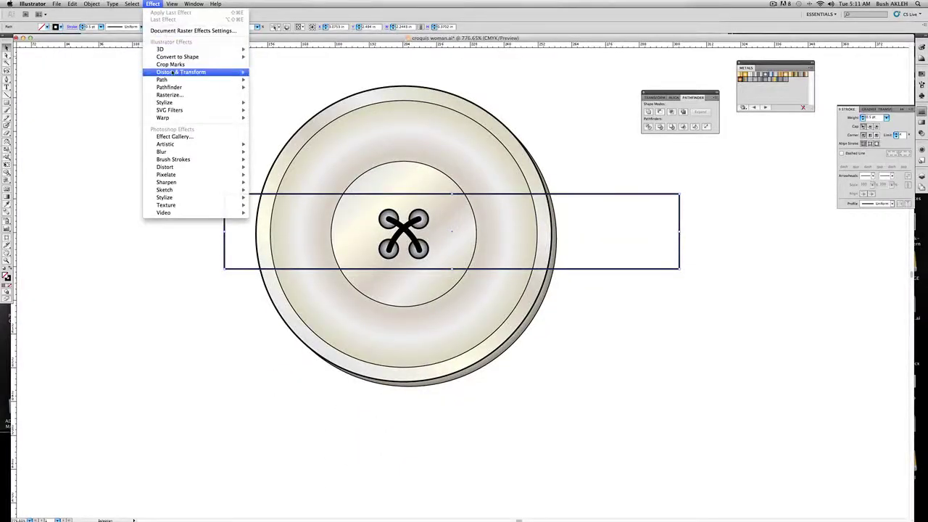
mouse_move(174, 72)
click(267, 113)
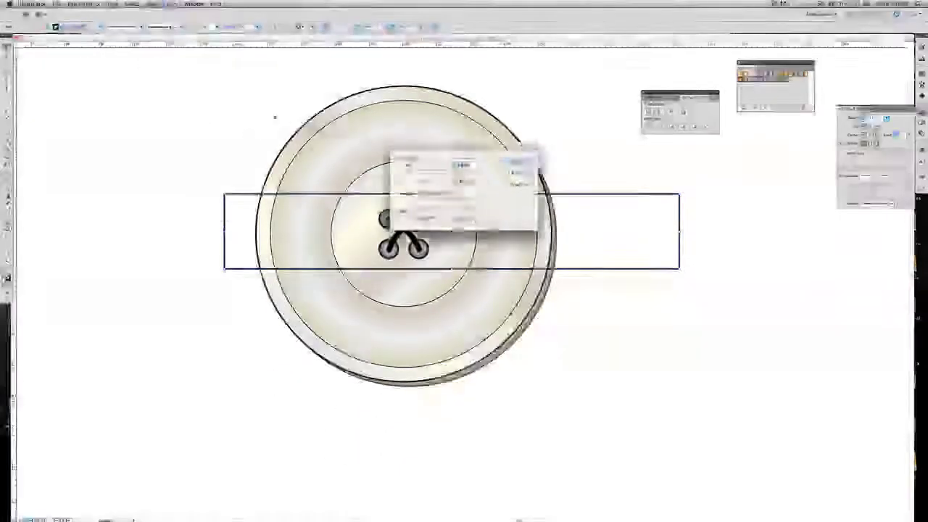
drag(461, 147, 494, 83)
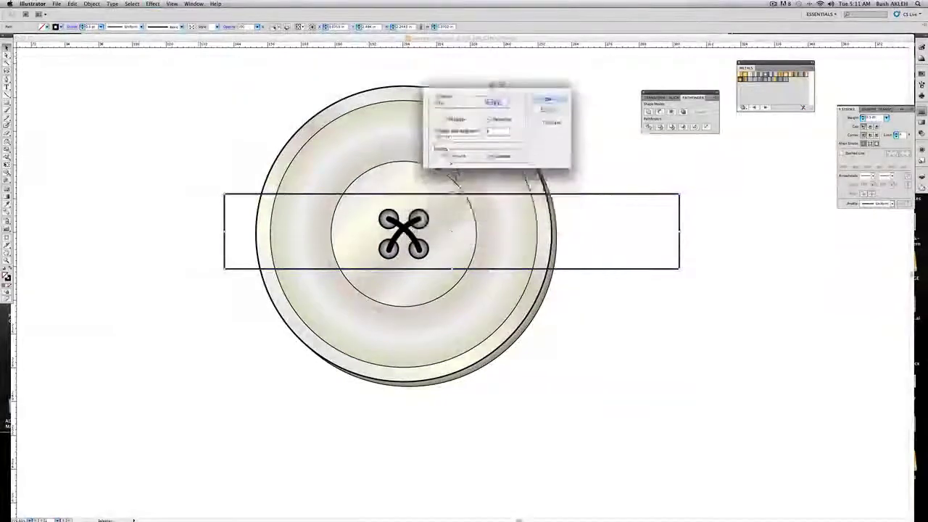
click(539, 122)
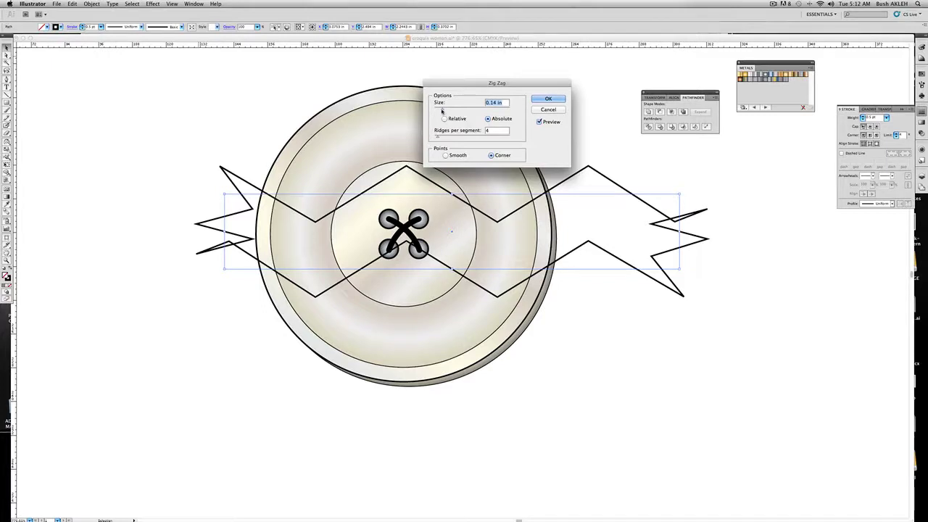
click(445, 118)
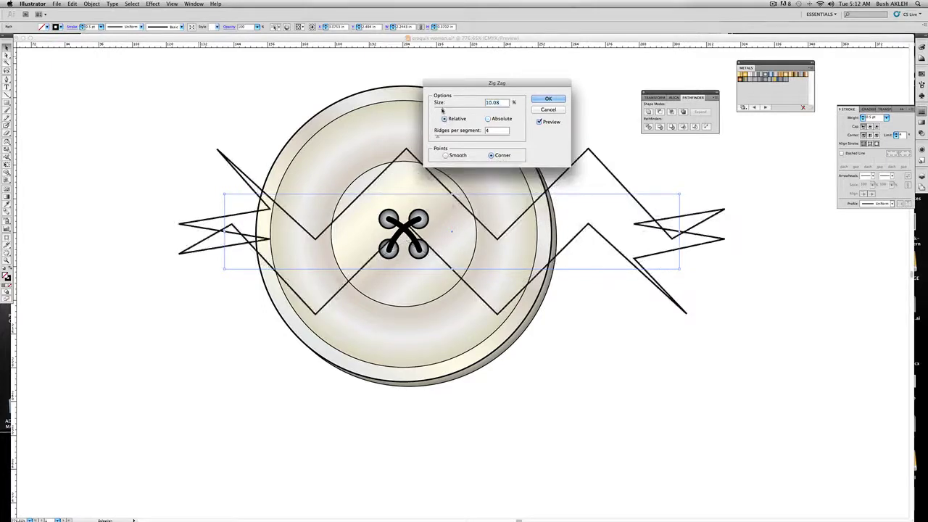
drag(442, 109, 484, 137)
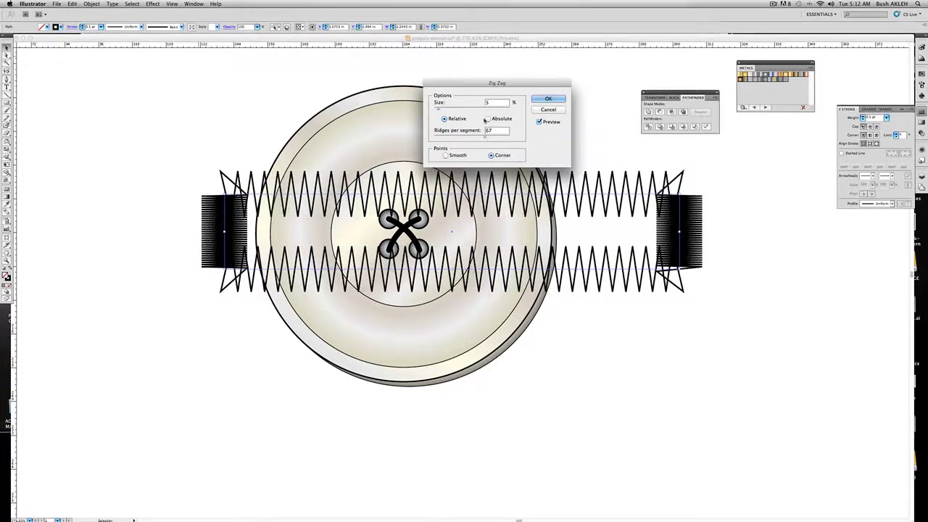
Step: Apply the zig zag with an absolute size of 0.06 in, 79 ridges per segment and corner points
click(487, 119)
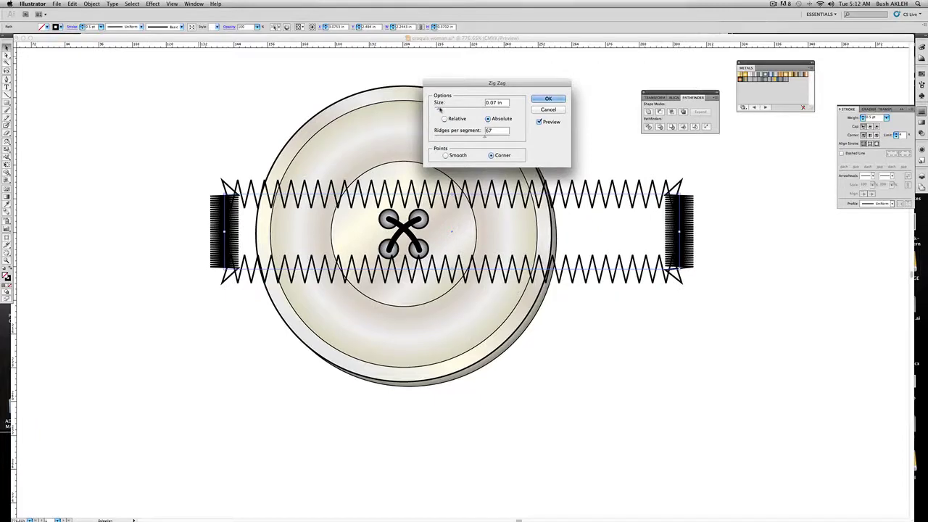
drag(446, 108, 439, 109)
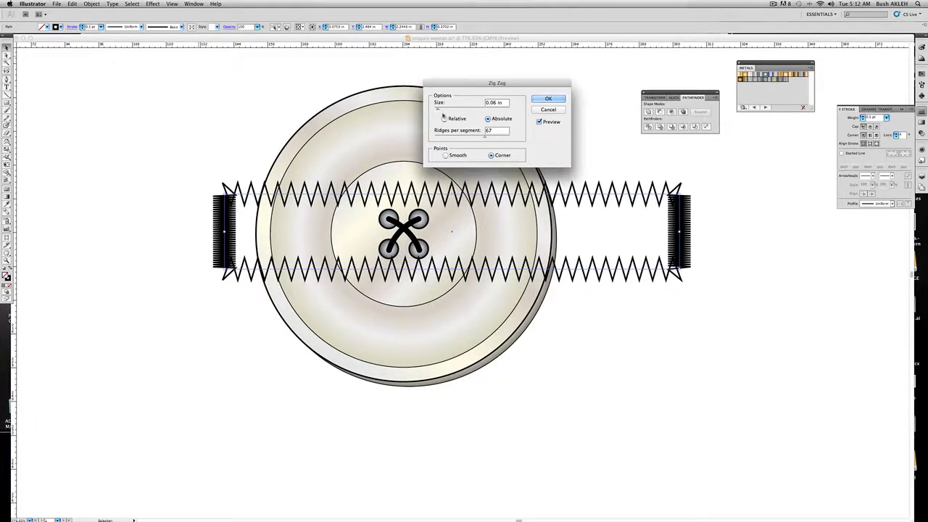
click(446, 156)
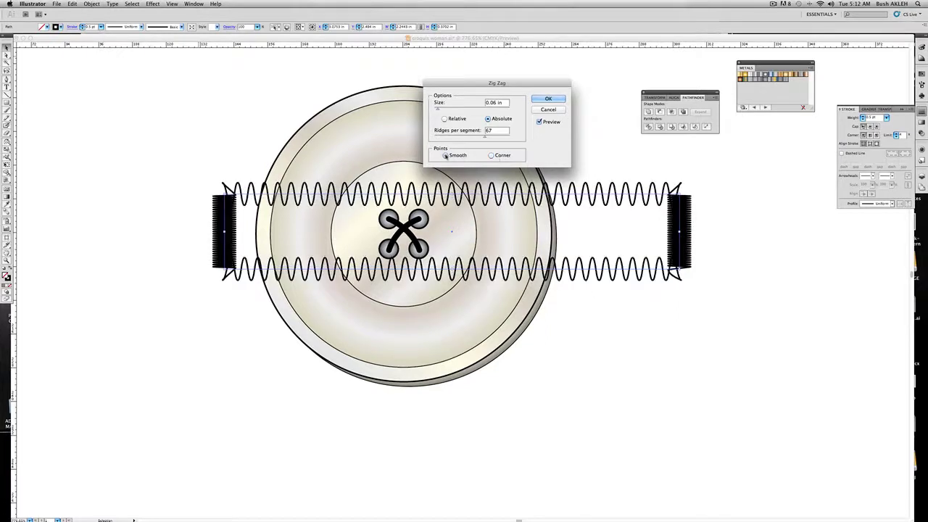
click(491, 156)
drag(485, 137, 494, 137)
click(547, 98)
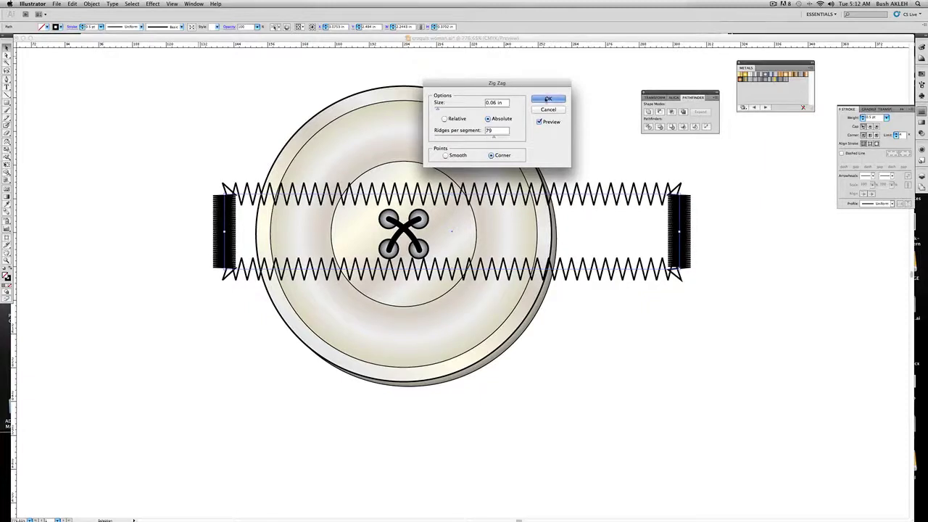
Step: Bring the button group to the front, over the zigzag rectangle, and deselect it
click(443, 141)
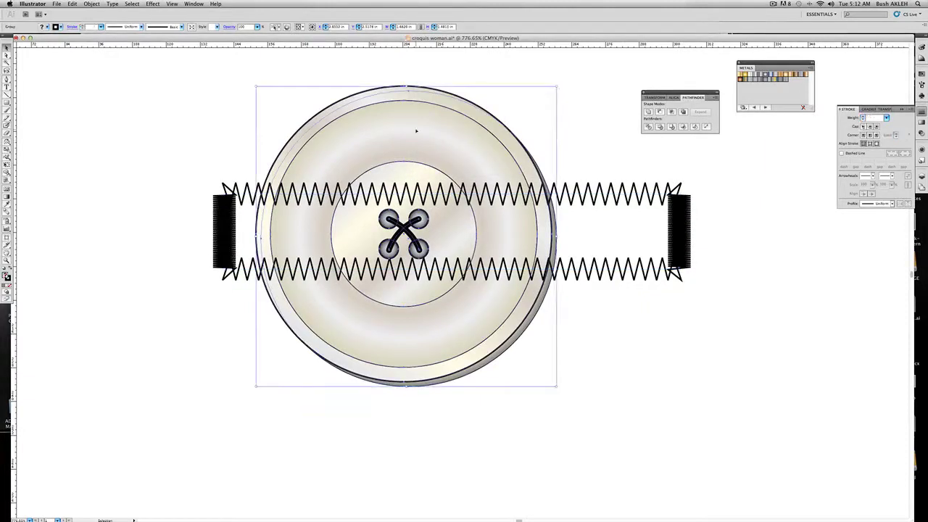
right_click(408, 136)
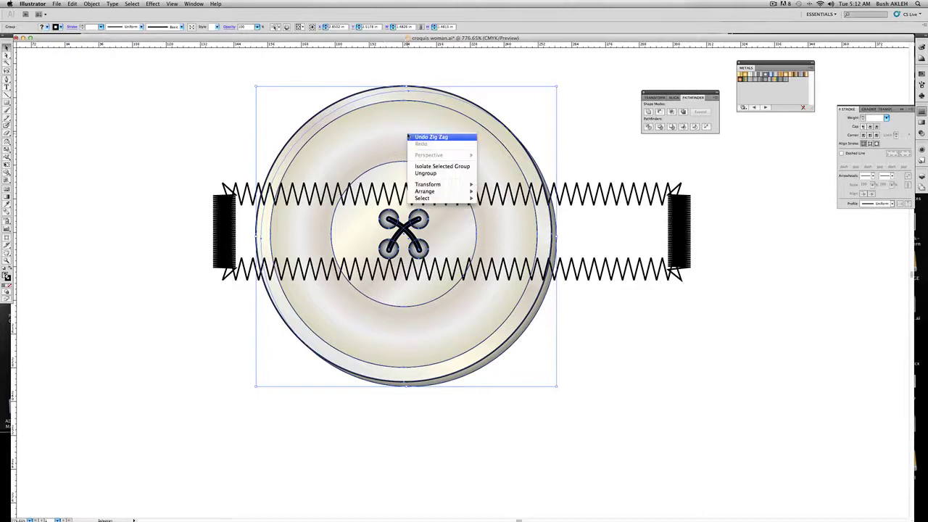
mouse_move(426, 193)
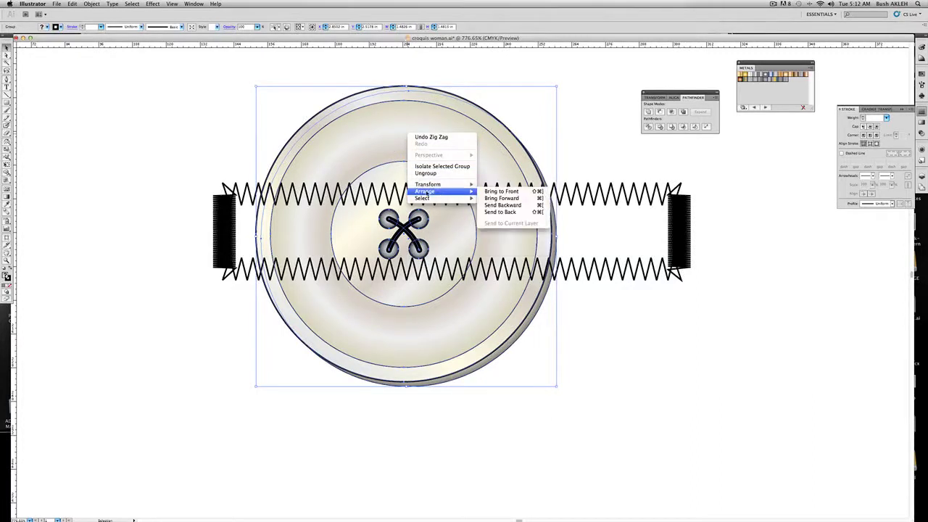
click(490, 192)
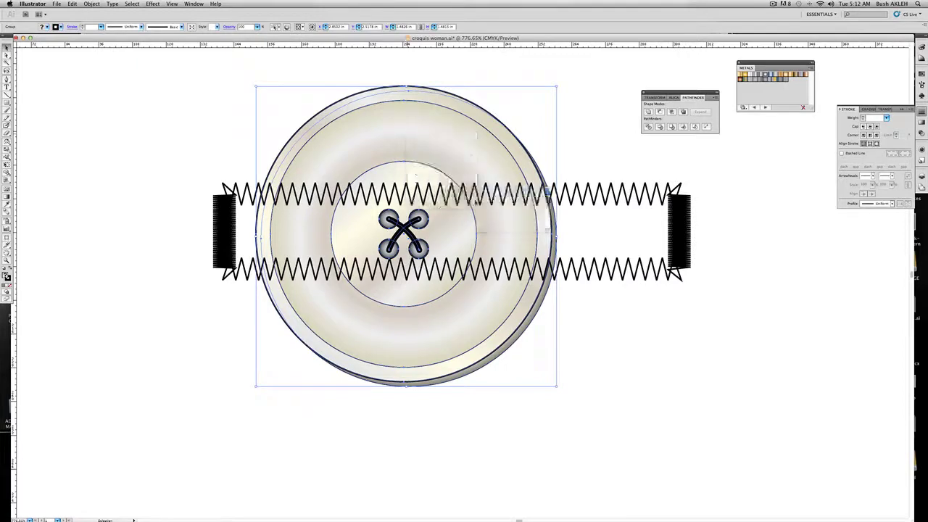
click(550, 153)
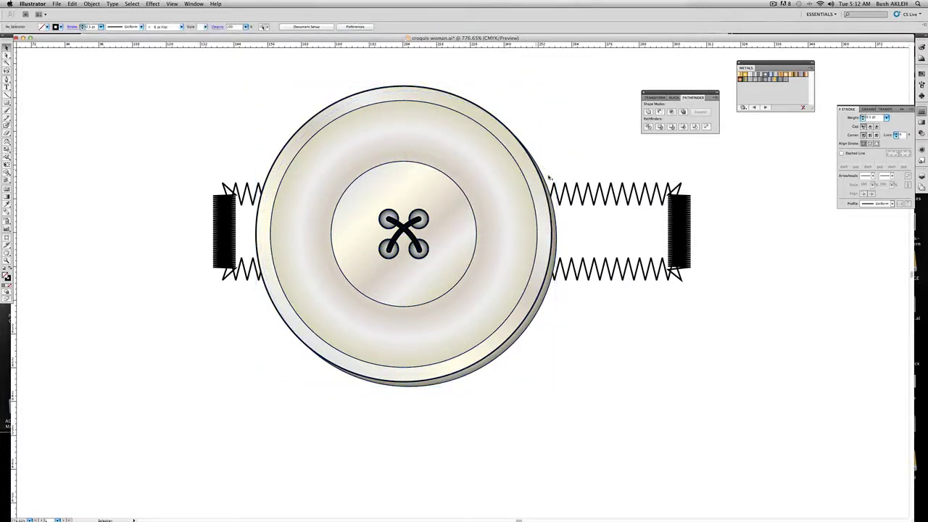
Step: Pull in the zigzag rectangle's sides to shrink it to about 2.15 in wide and 0.34 in high
click(686, 226)
drag(679, 232, 665, 232)
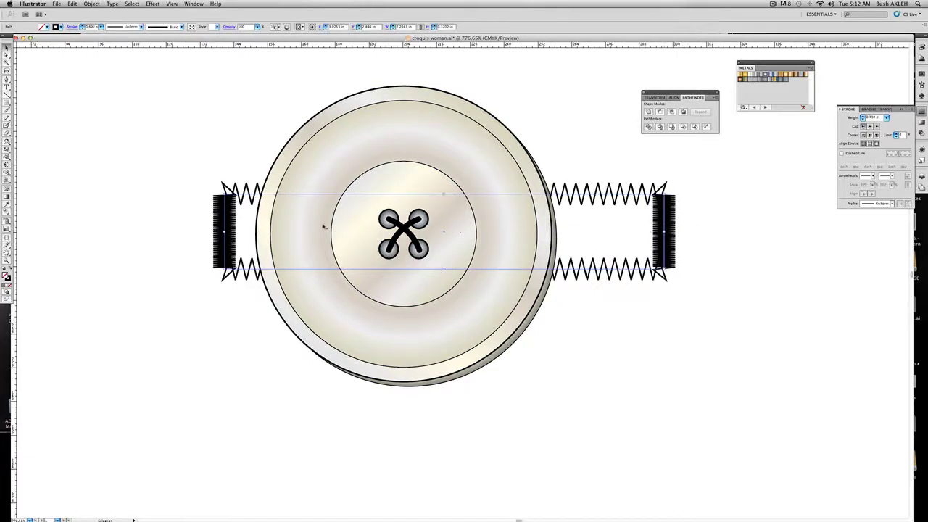
drag(224, 230, 229, 231)
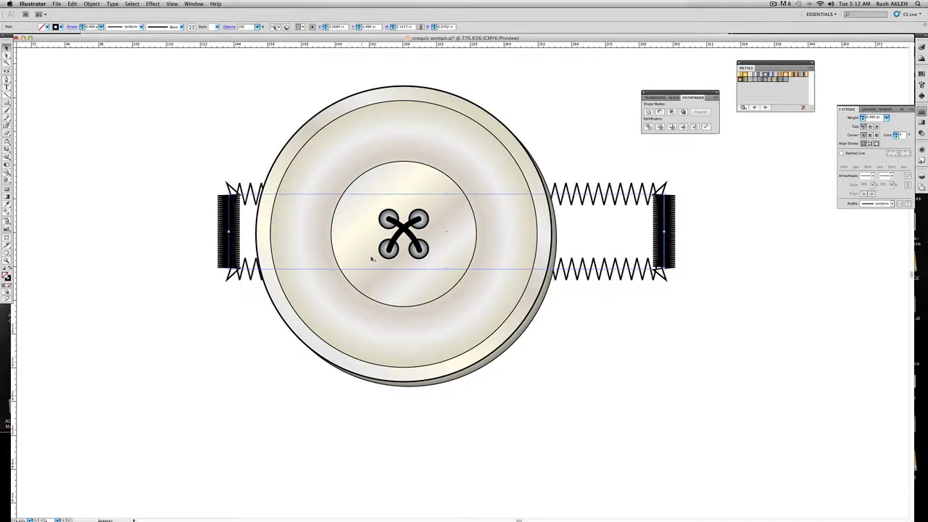
drag(446, 270, 446, 267)
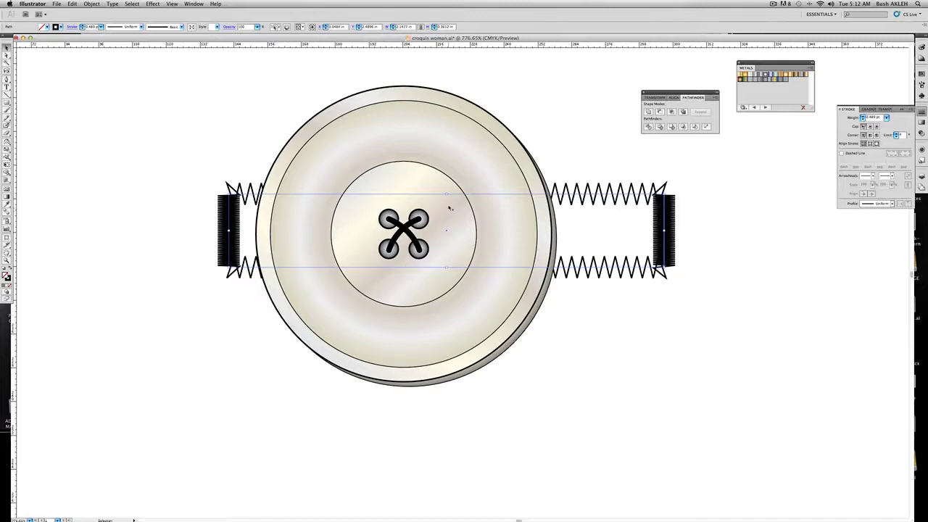
drag(447, 194, 446, 198)
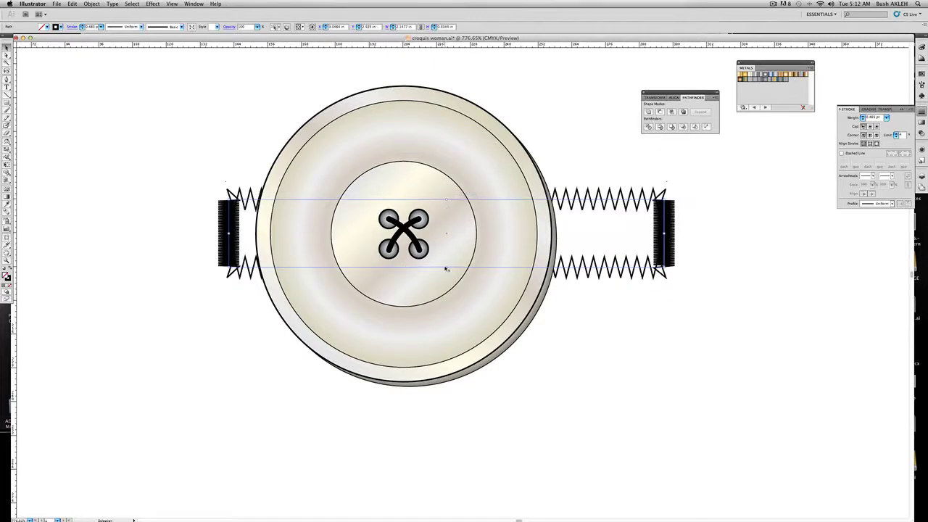
drag(446, 268, 446, 269)
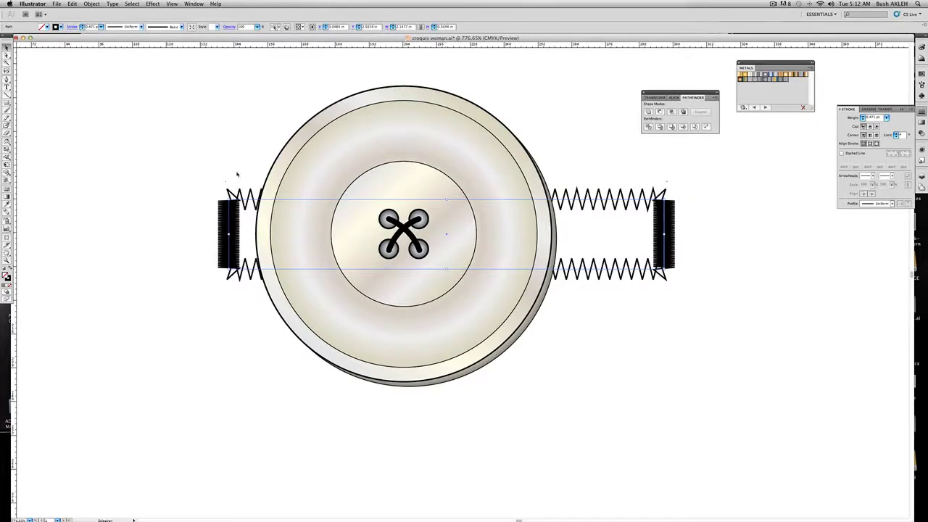